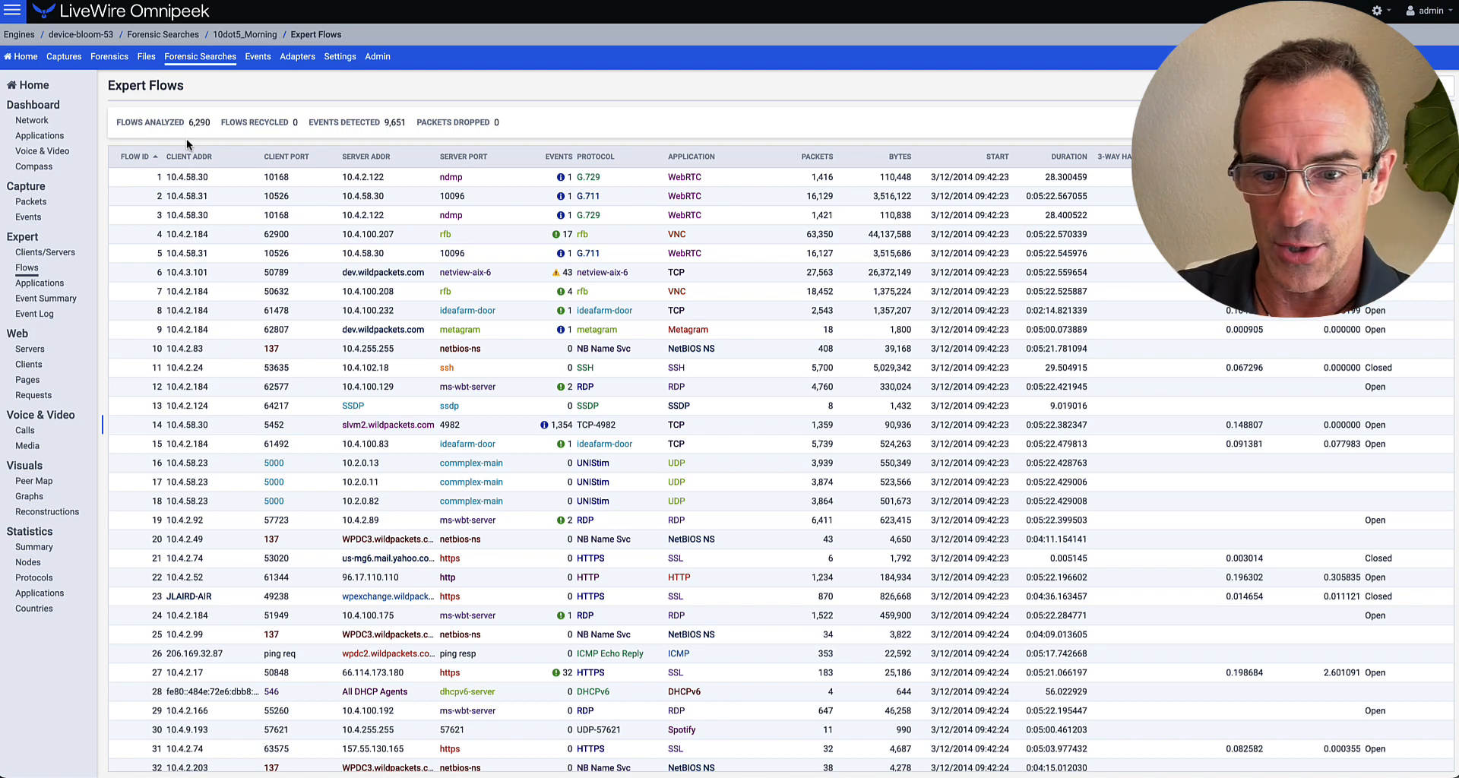
View the forensic search's captured packets, and return to the expert flows list
left_click(30, 204)
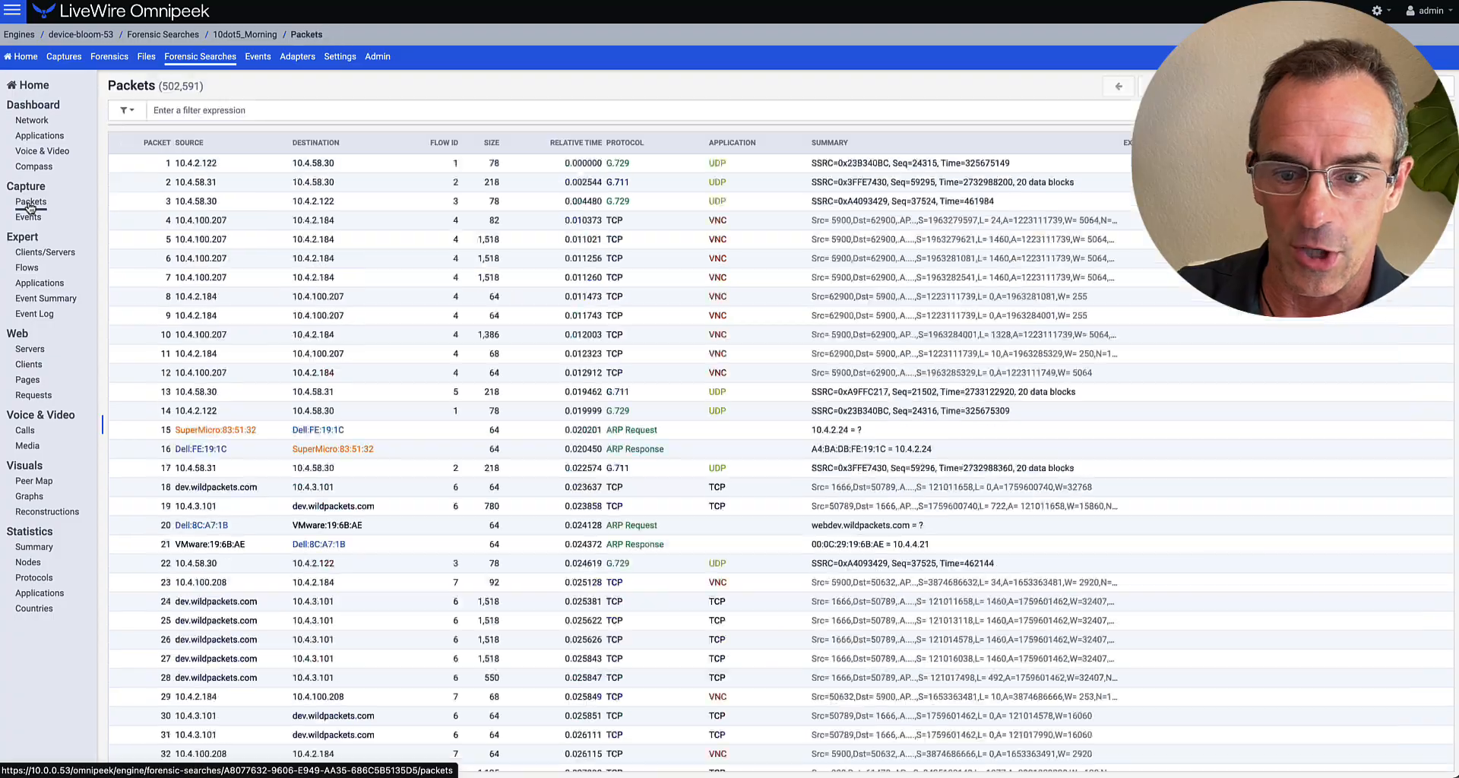
left_click(26, 267)
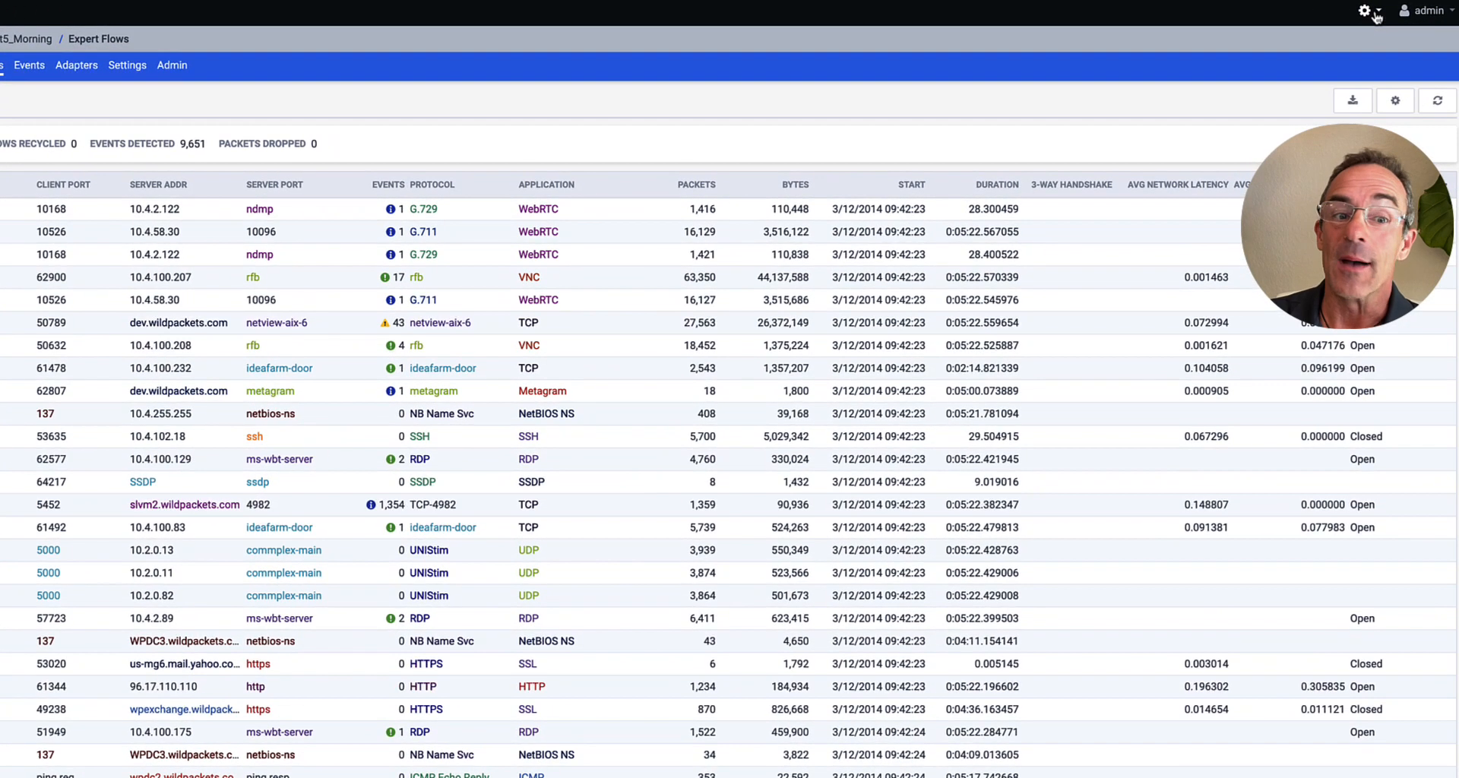
Turn off the display of address names and port names
left_click(1388, 12)
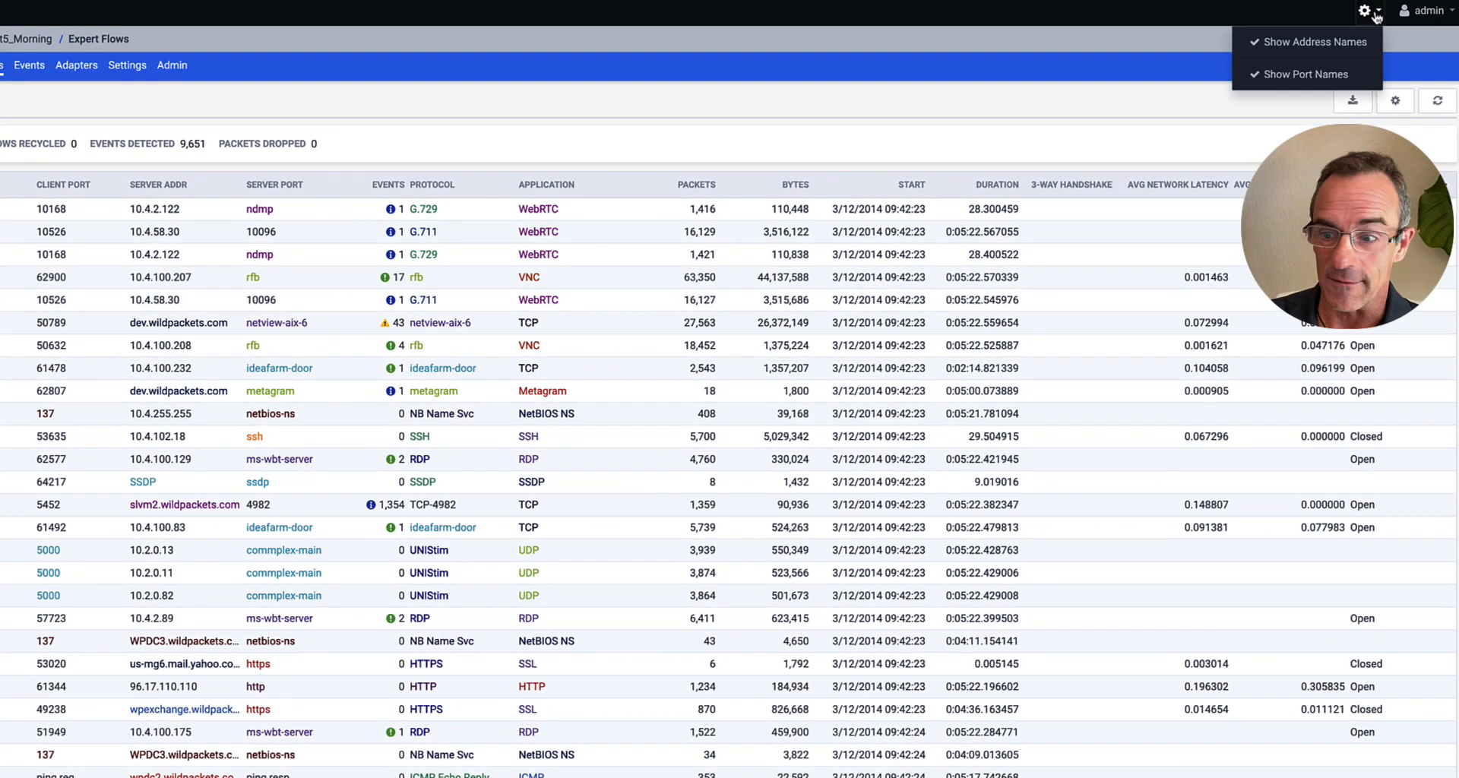
left_click(1279, 43)
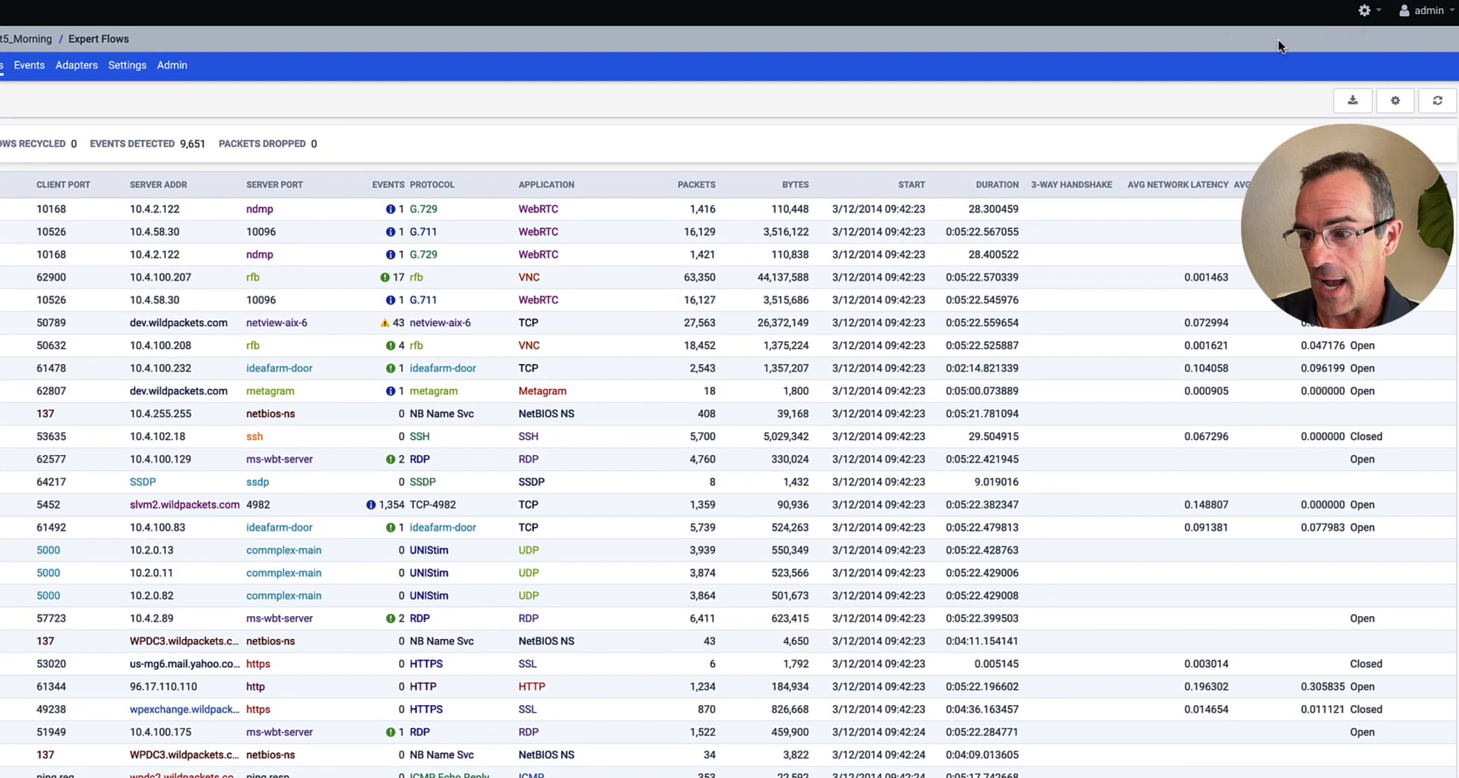
left_click(1365, 11)
left_click(1289, 76)
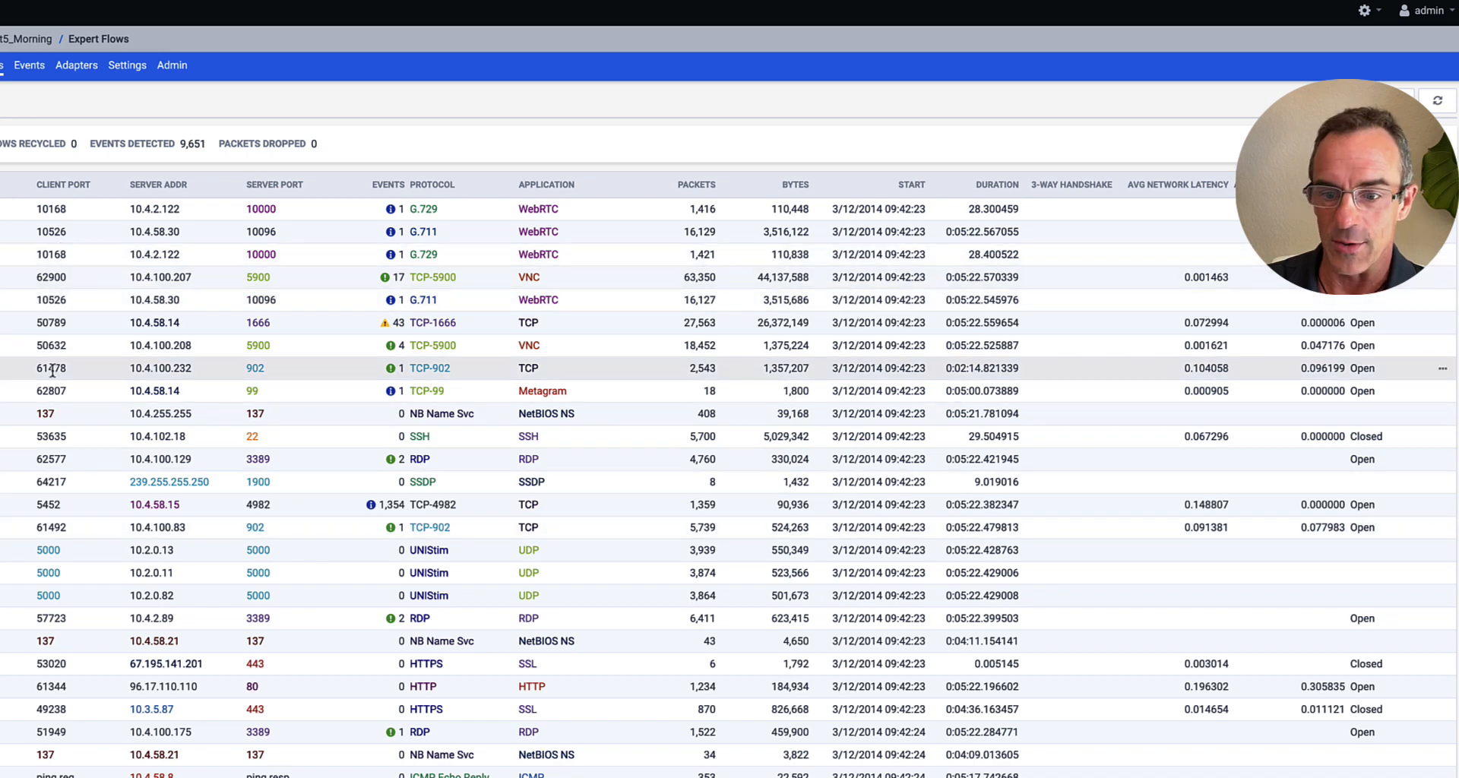
Turn the display of address names and port names back on
left_click(1367, 11)
left_click(1338, 38)
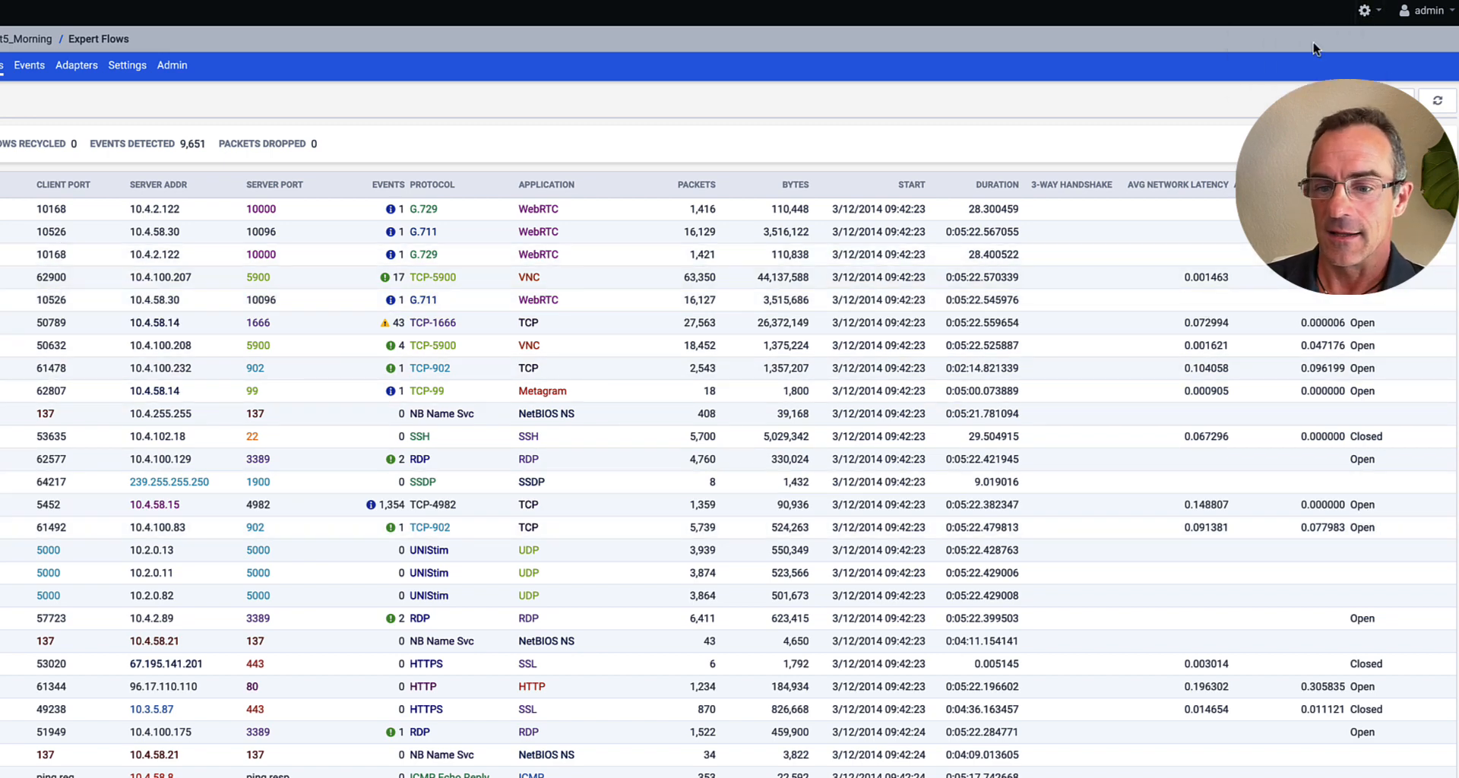
left_click(1366, 11)
left_click(1290, 75)
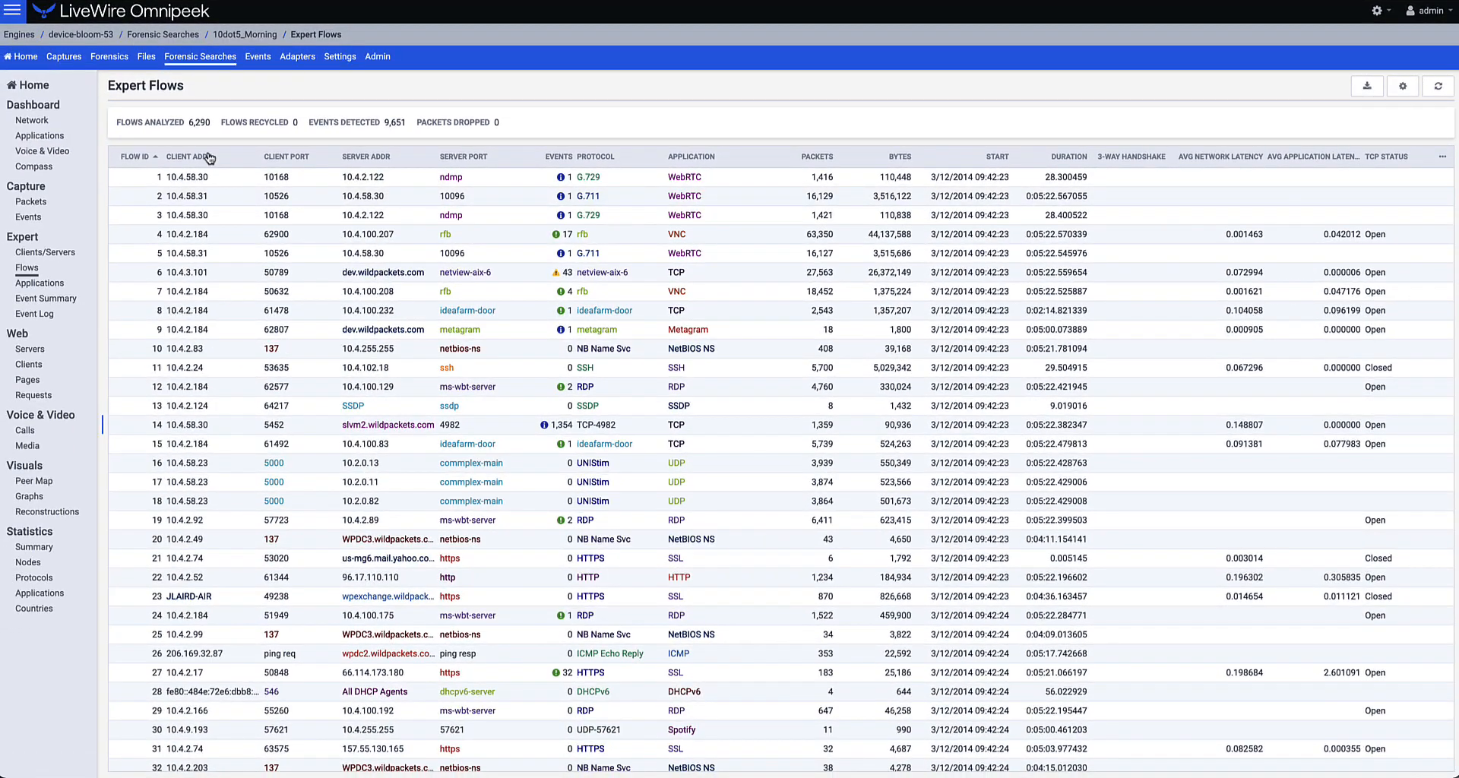
Sort the flows by client address in descending and ascending order, and by client port in ascending order
left_click(209, 157)
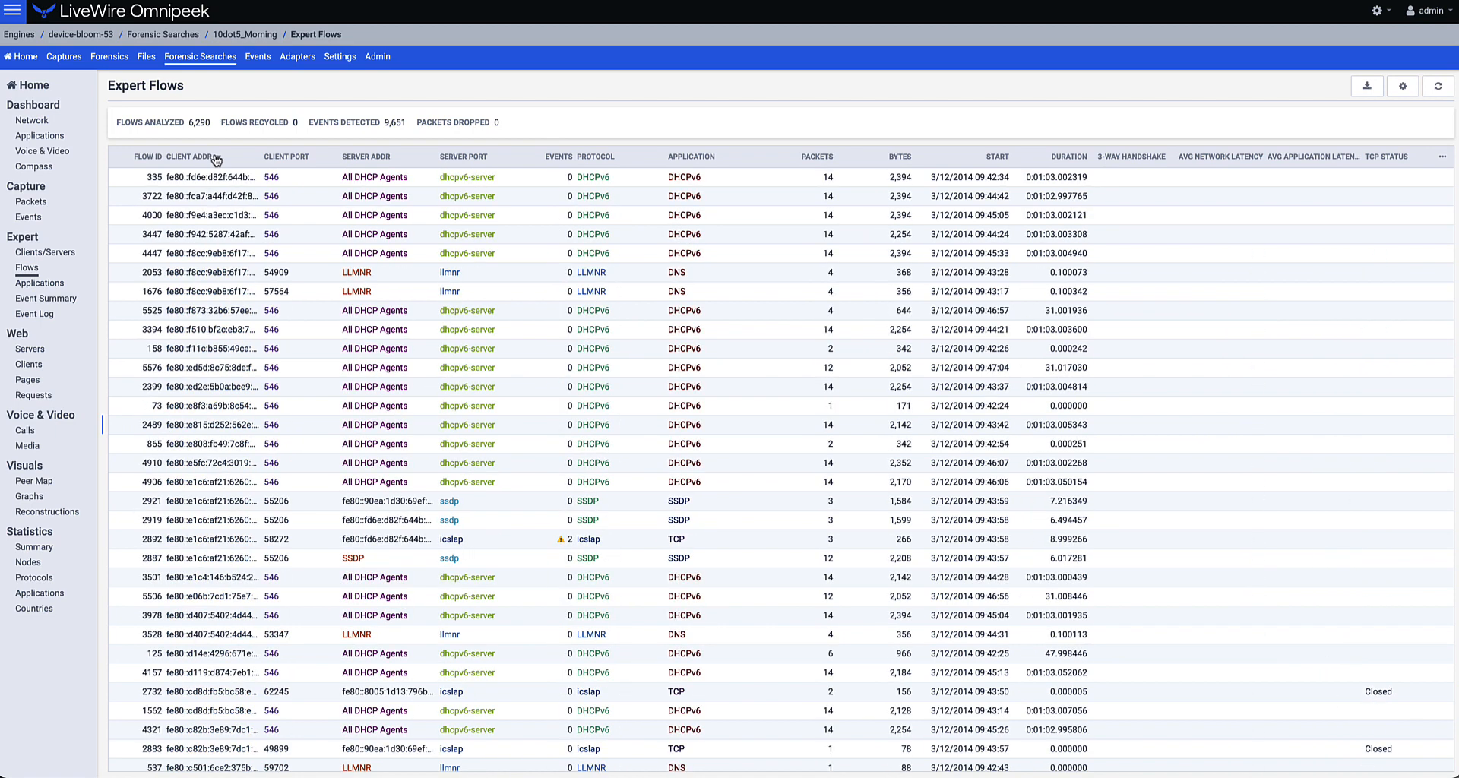
left_click(218, 158)
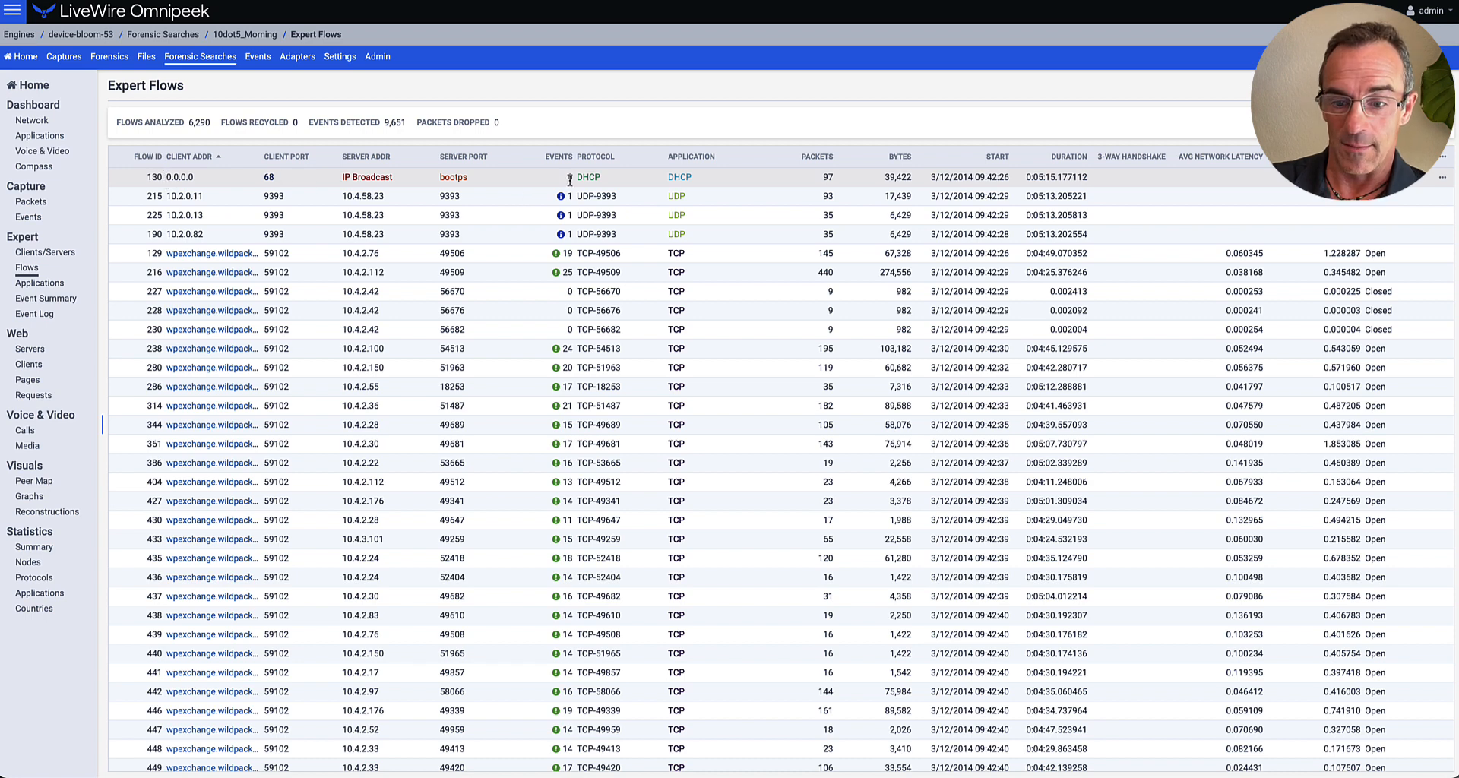
left_click(300, 164)
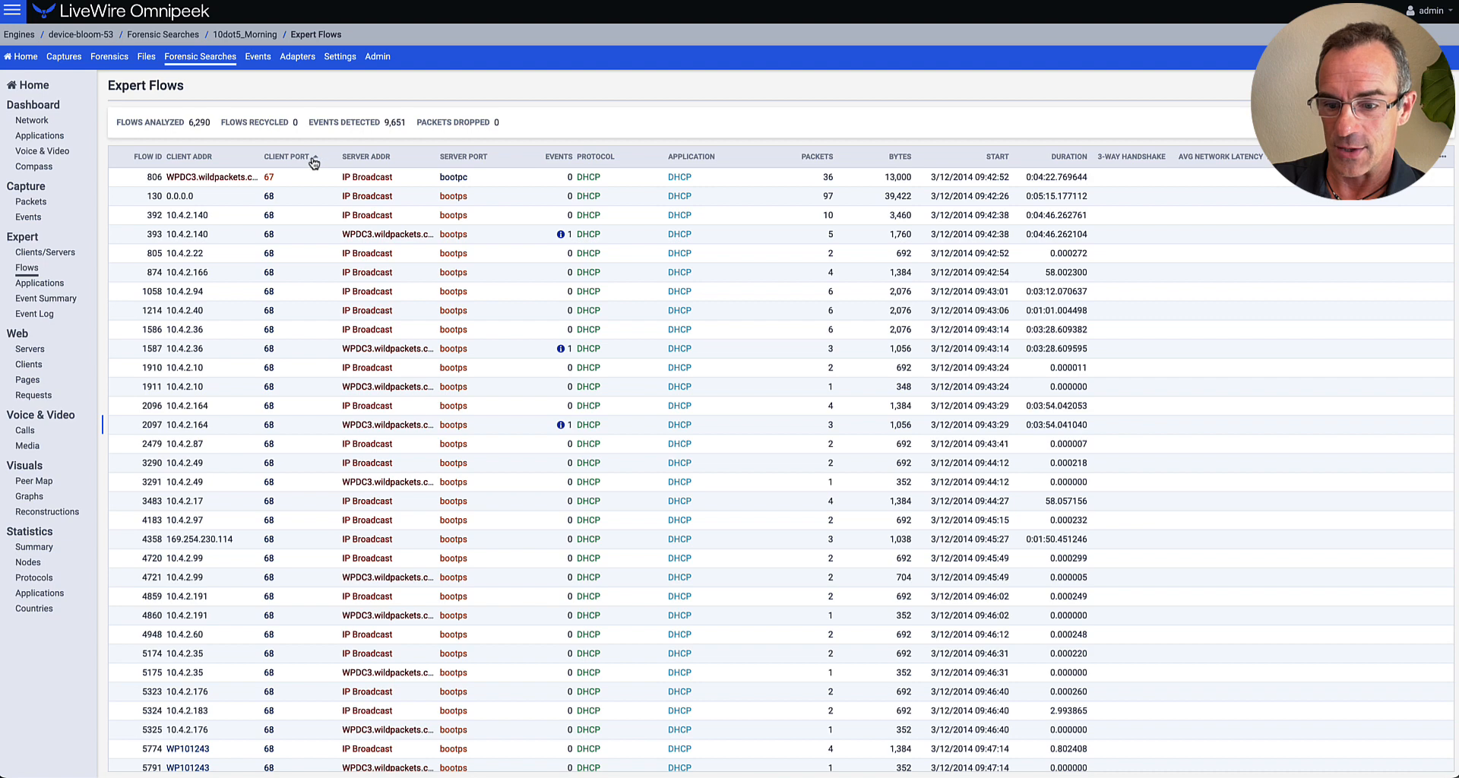
Sort the flows by event count in descending order and open the details of the flow with the most events
left_click(566, 160)
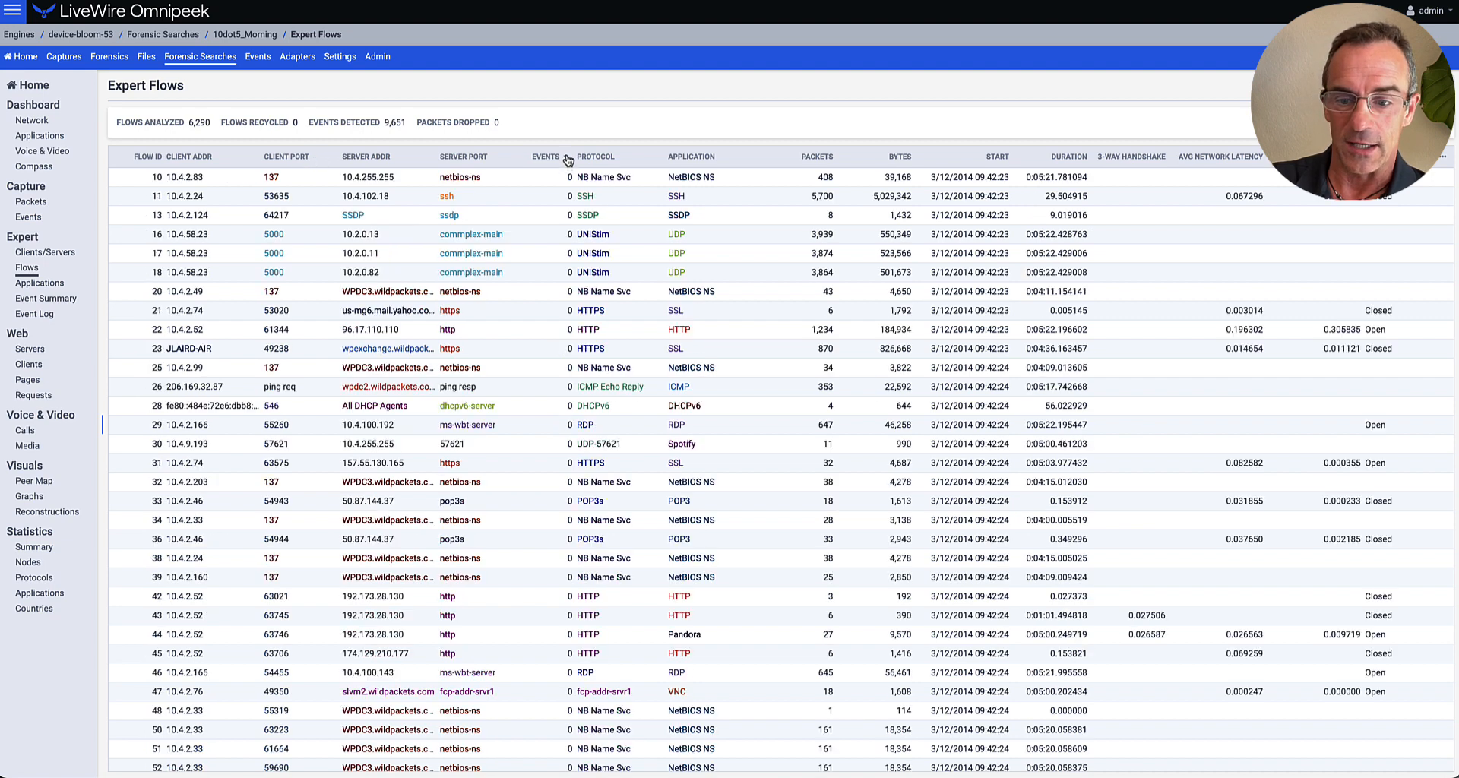
left_click(568, 160)
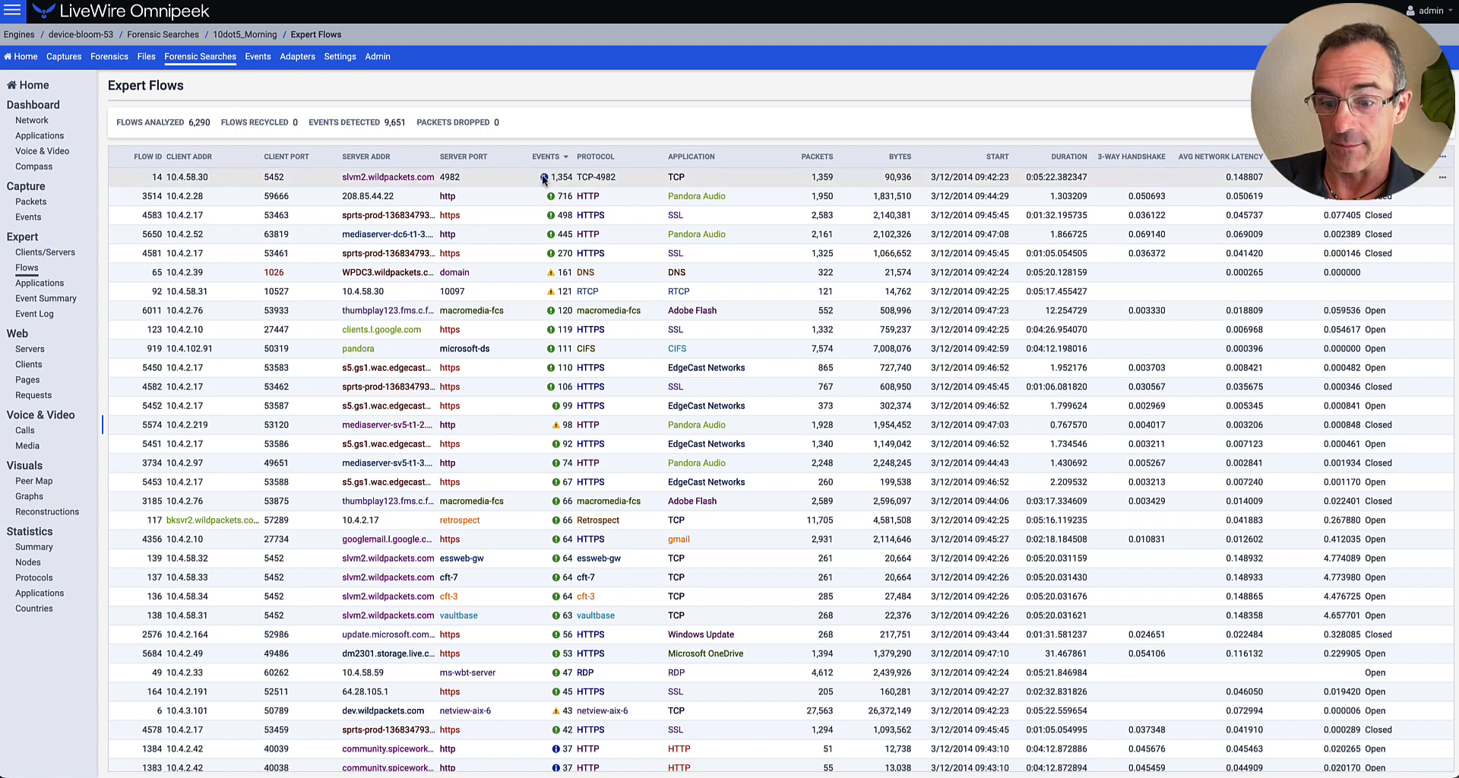
left_click(543, 178)
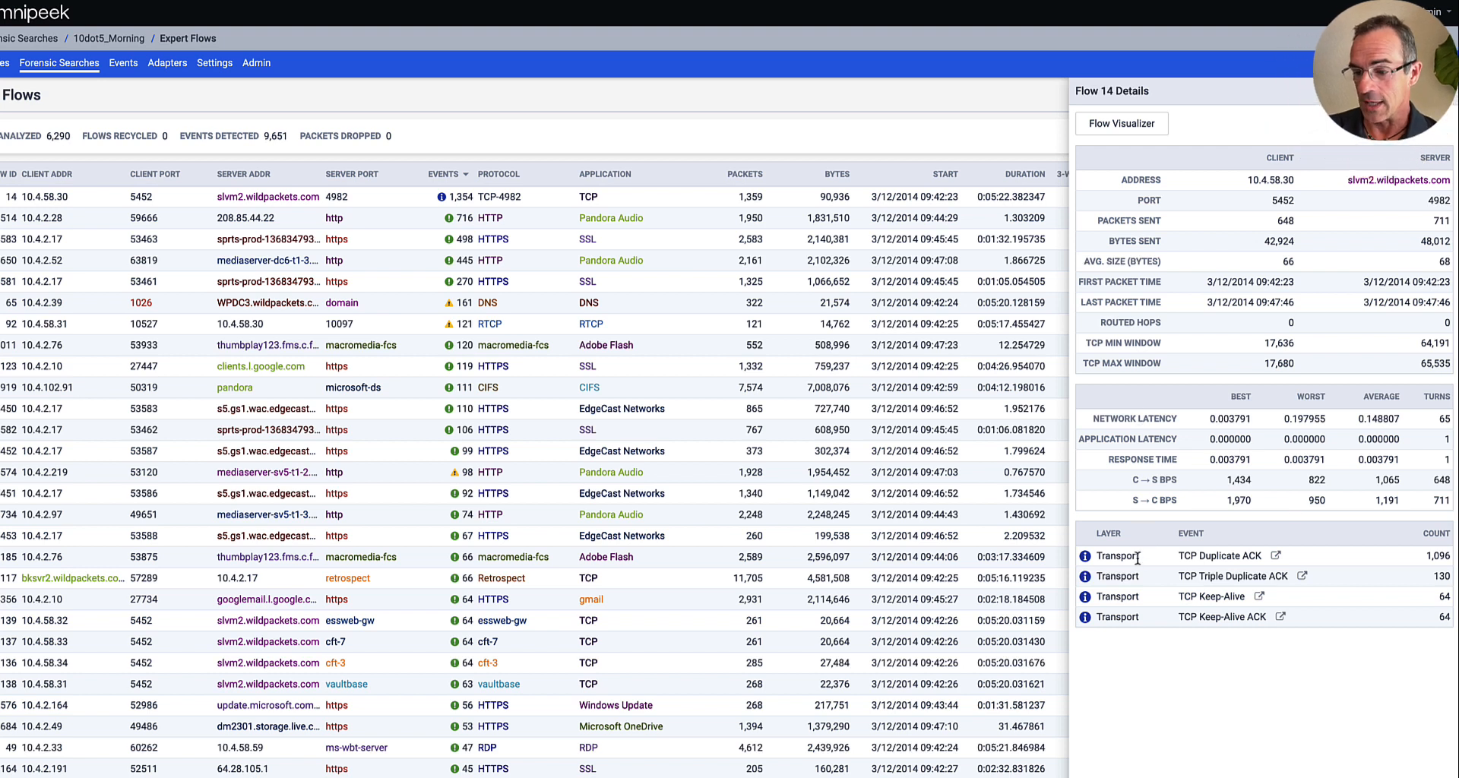
Read the TCP Duplicate ACK event's description, cause and remedy, and close the expert settings and flow details
left_click(1275, 556)
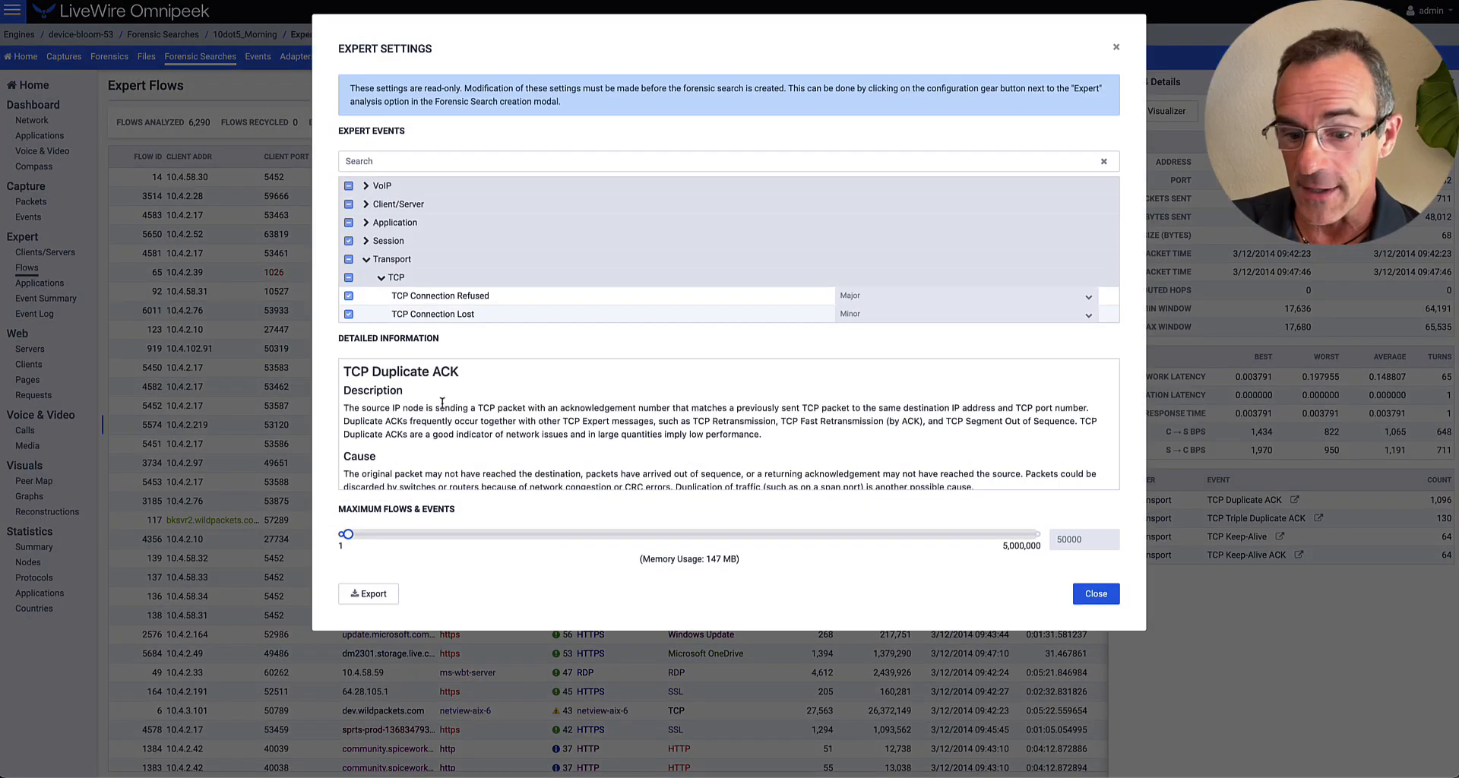
scroll(391, 427, "down", 2)
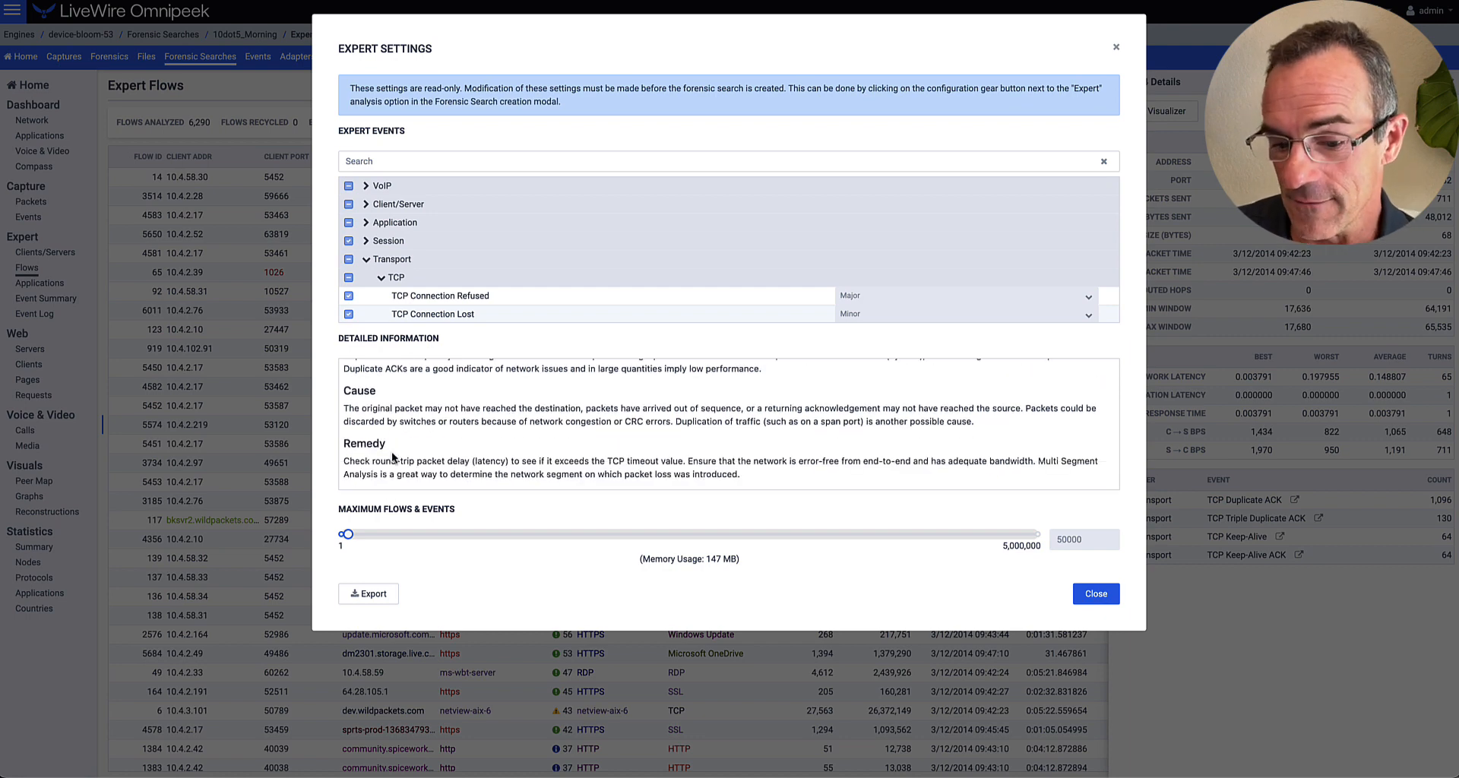
left_click(1096, 594)
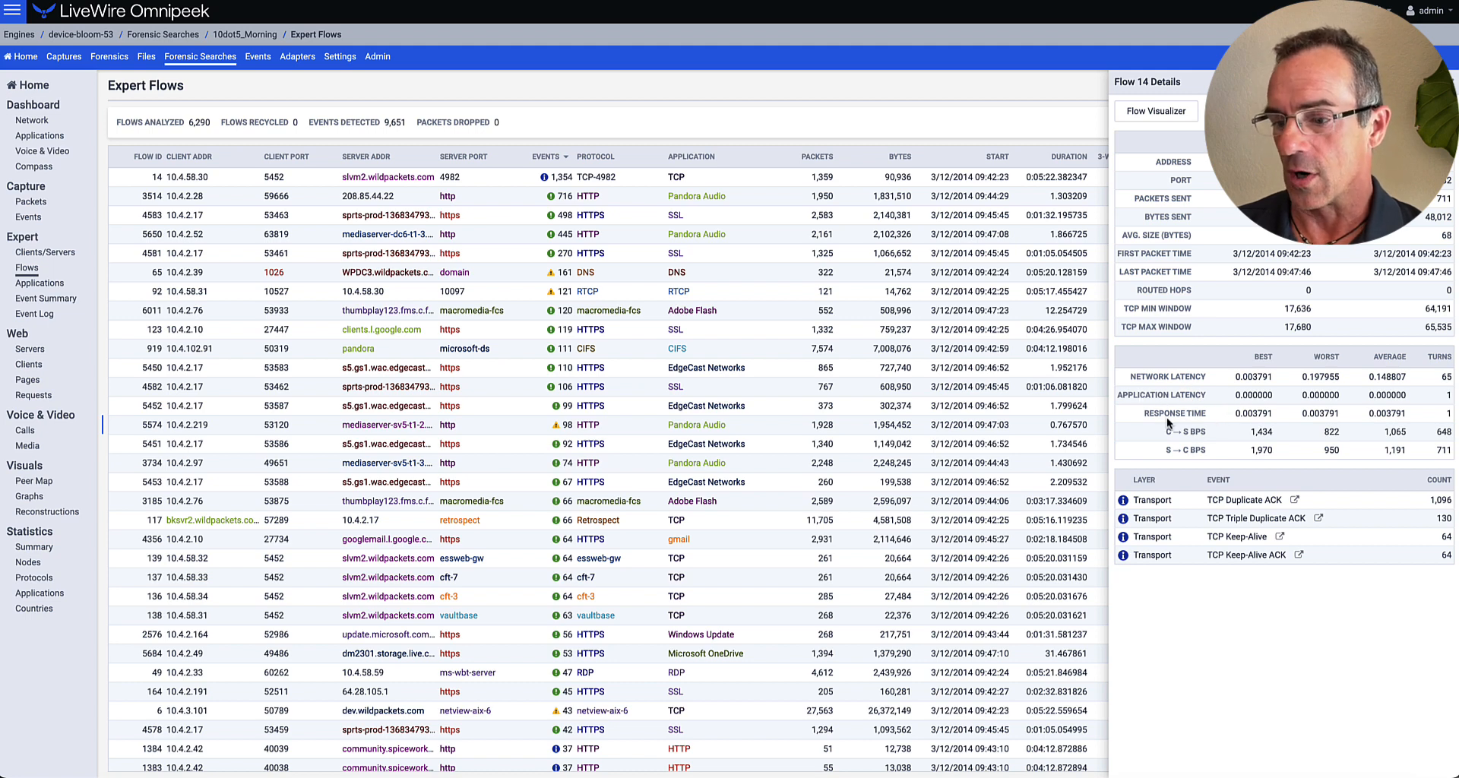
left_click(1445, 82)
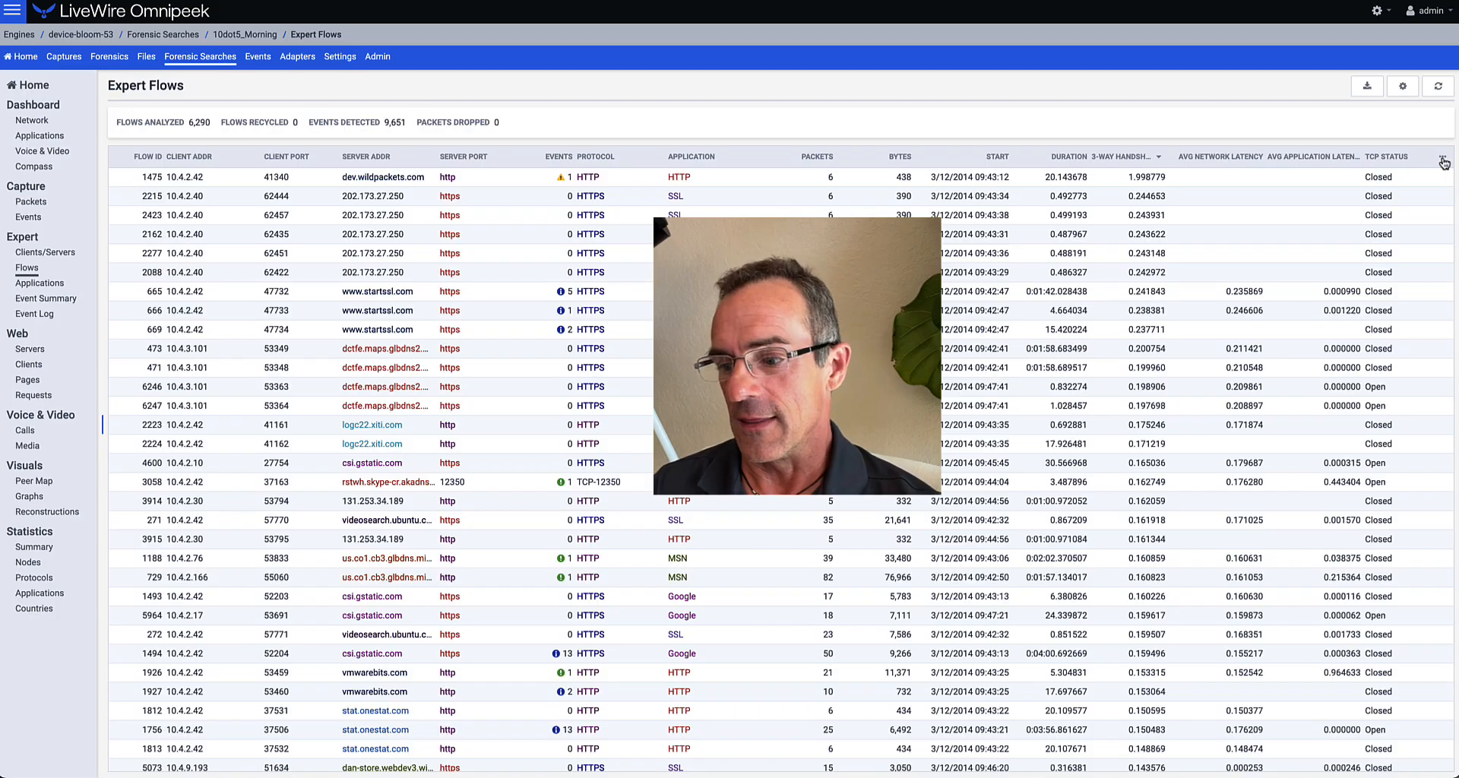
Review the columns available for the expert flows table
left_click(1443, 161)
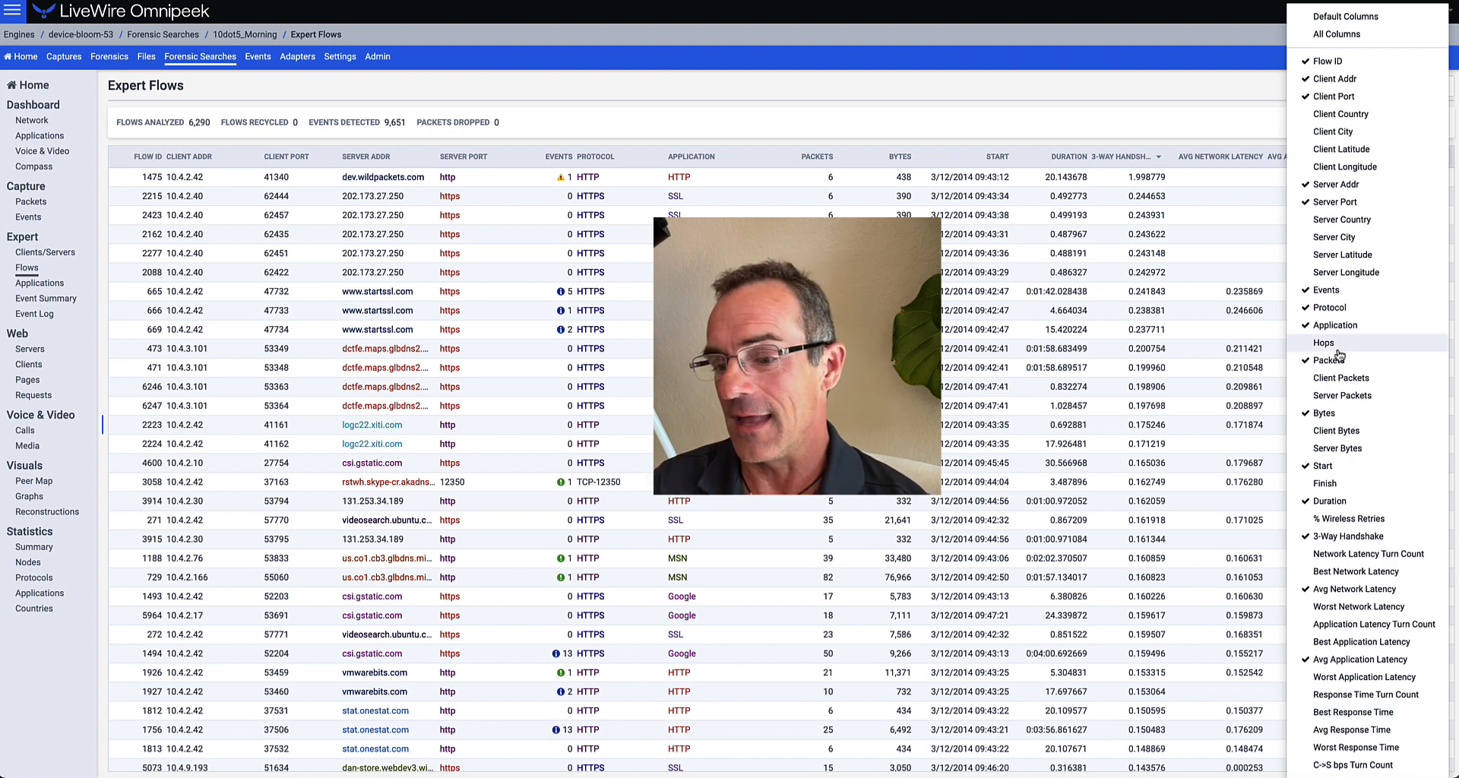
scroll(1336, 683, "down", 2)
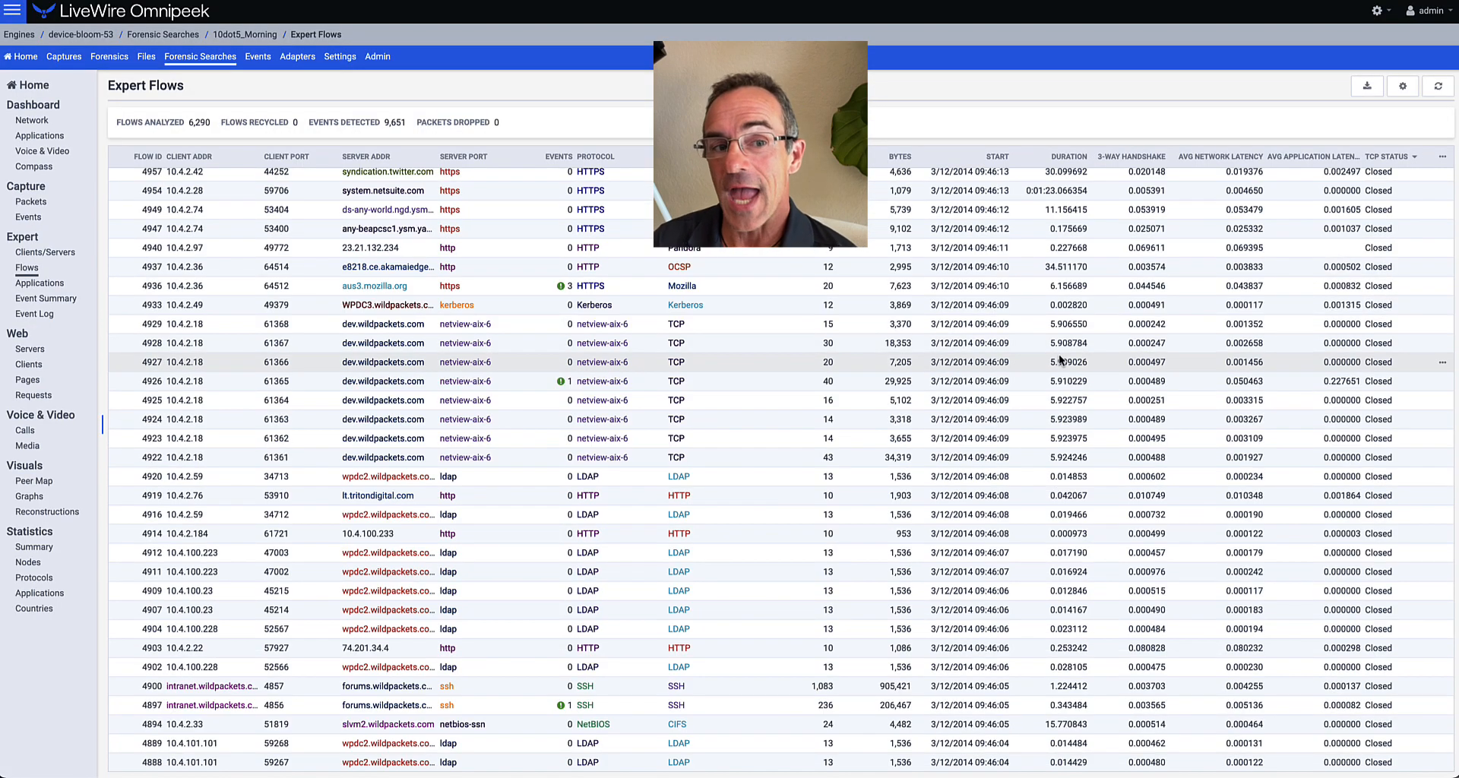
Sort the flows by flow ID in ascending order and examine the handshake, latency and TCP status of the early flows
scroll(1061, 360, "up", 10)
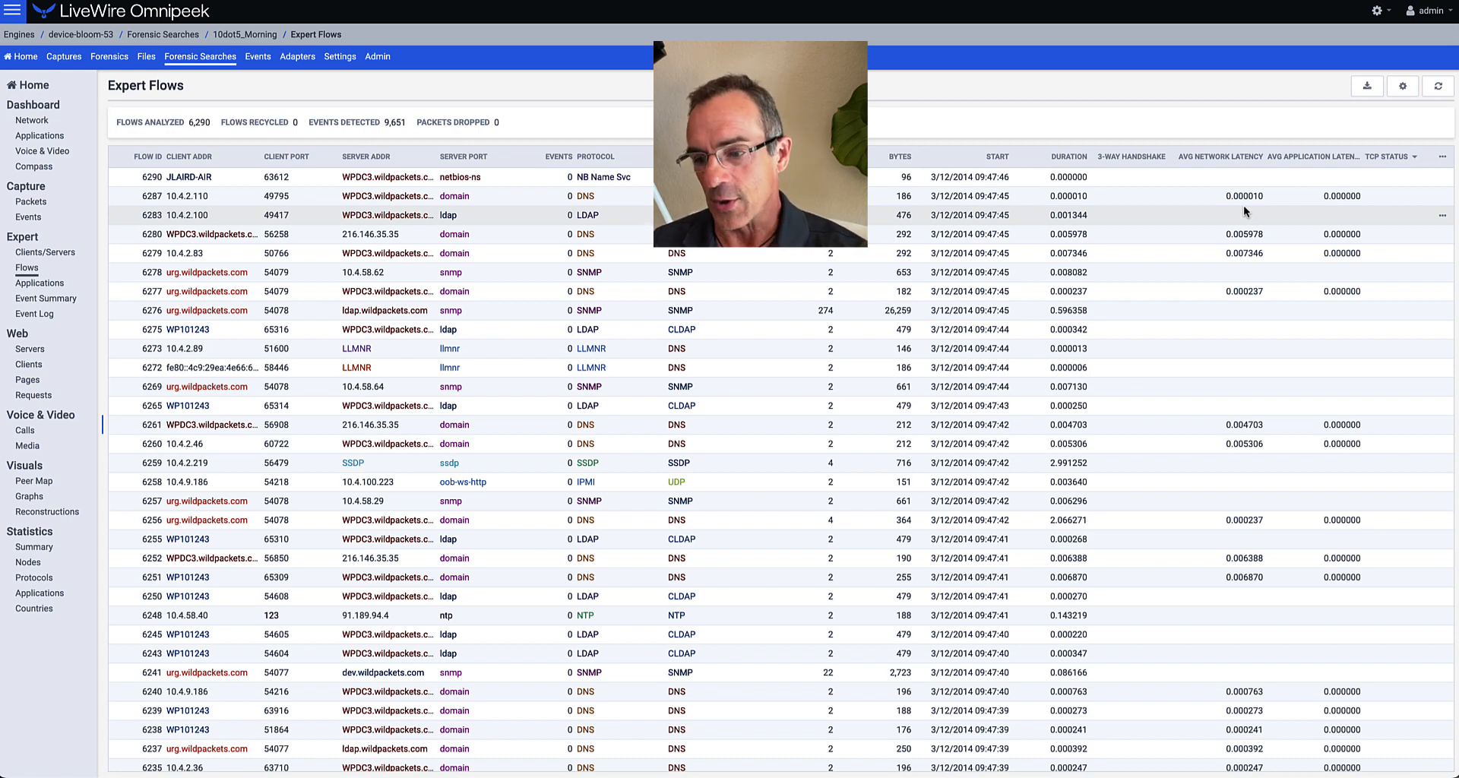
left_click(140, 156)
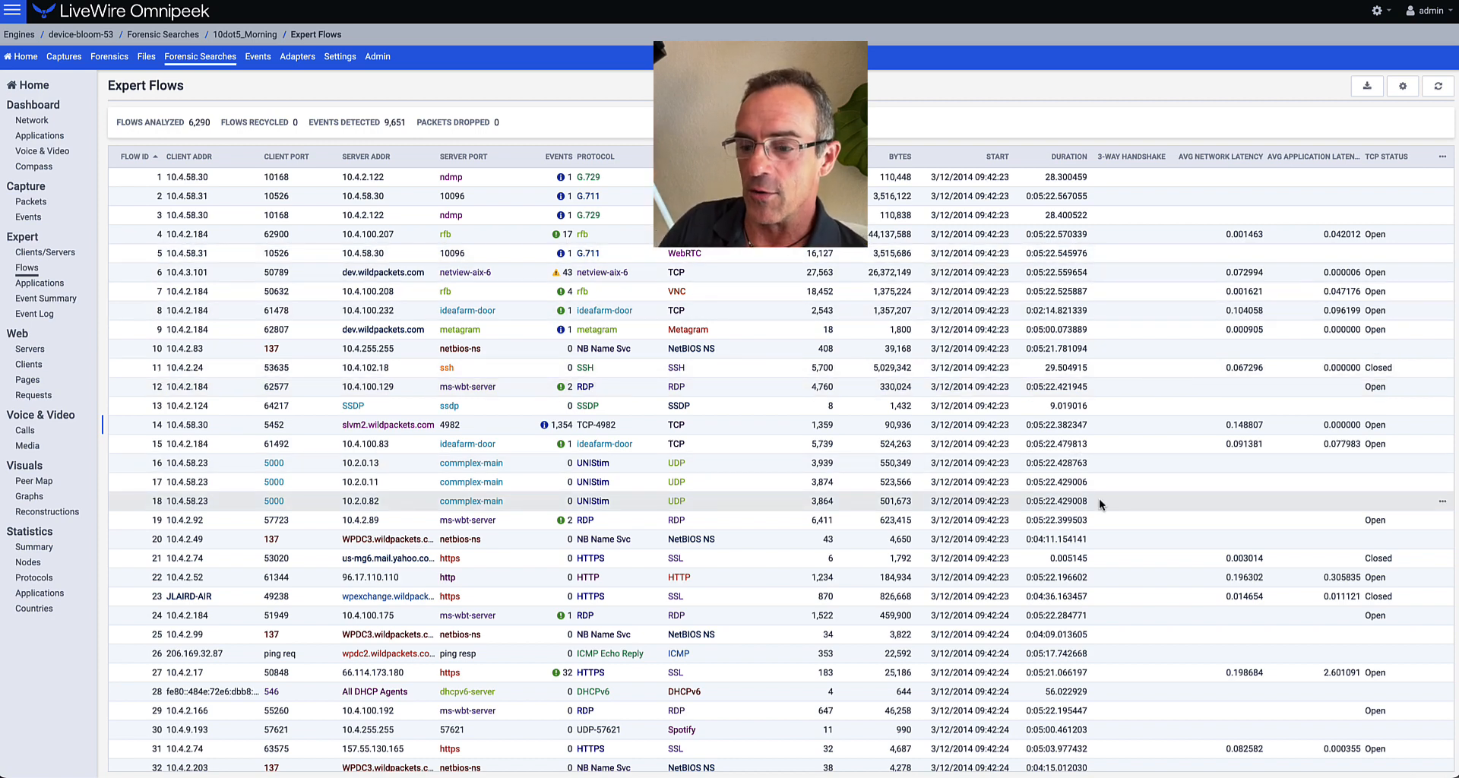
scroll(1114, 505, "down", 15)
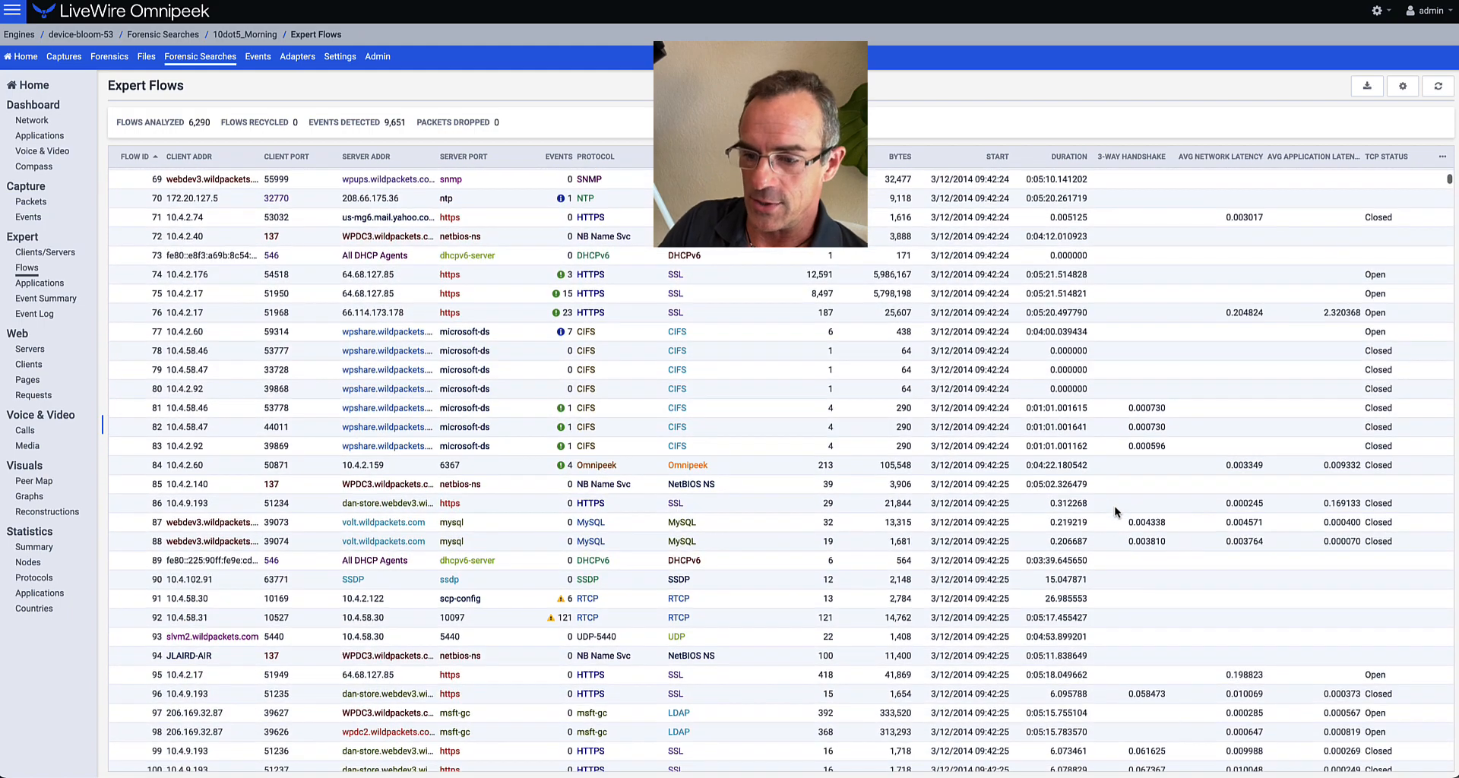
scroll(1114, 505, "up", 8)
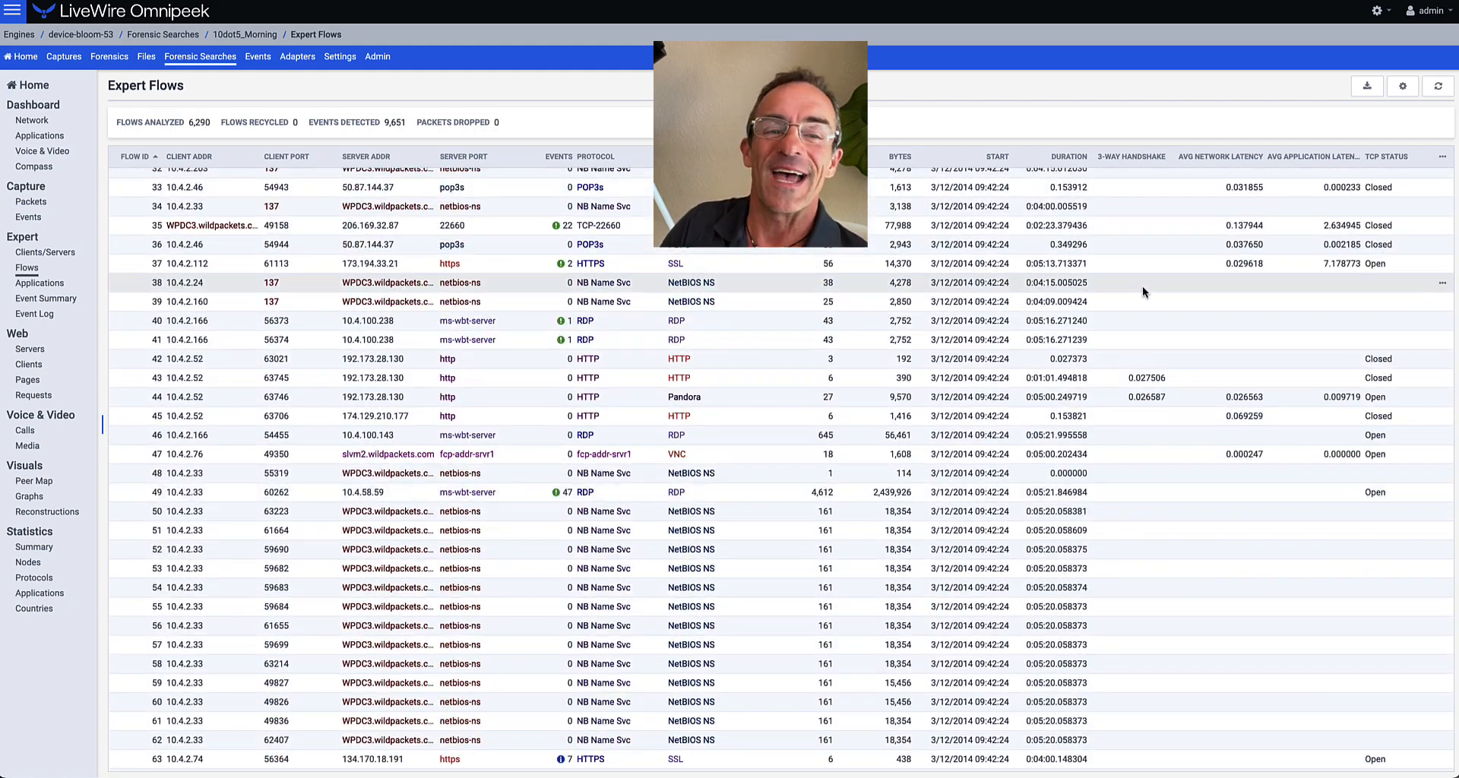
scroll(1150, 414, "down", 10)
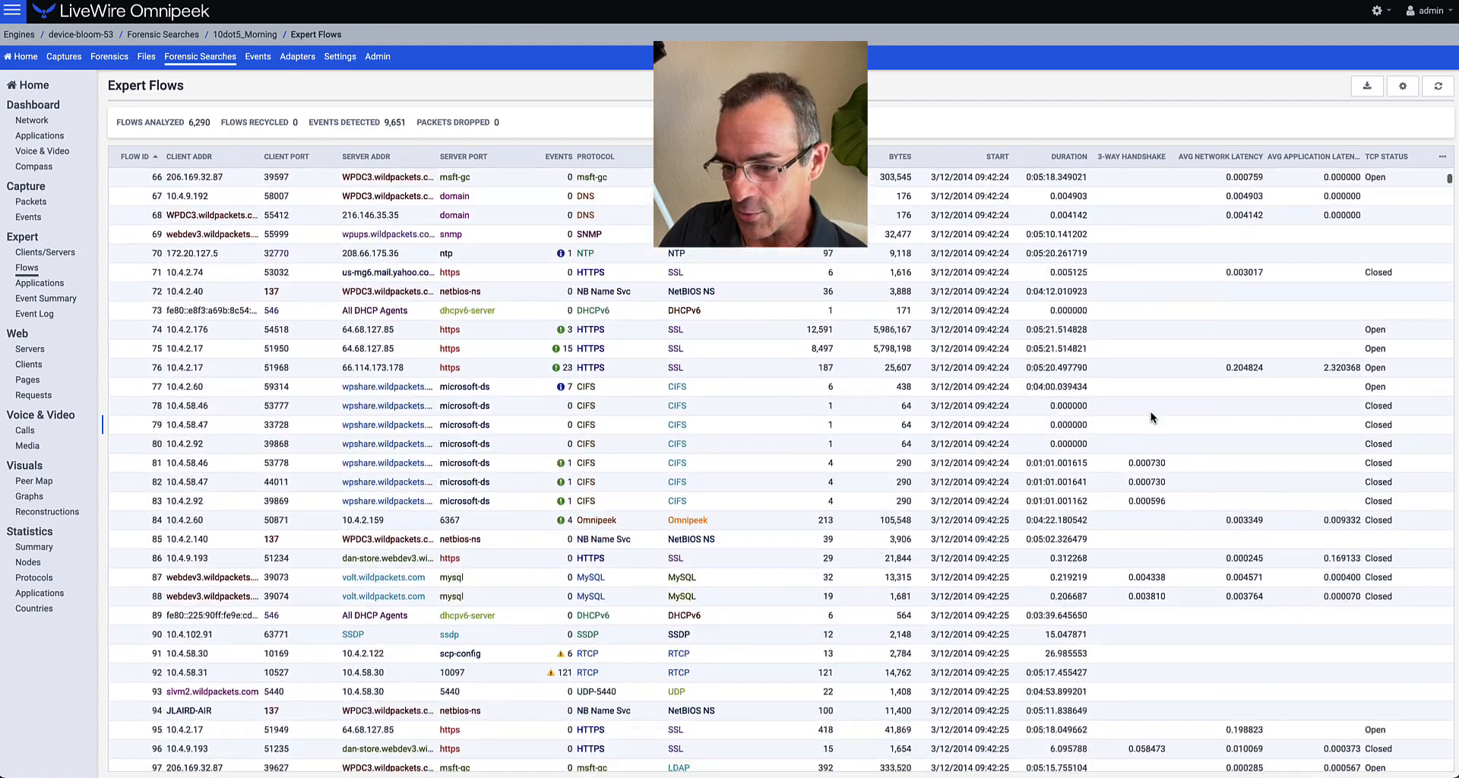
scroll(1151, 413, "up", 15)
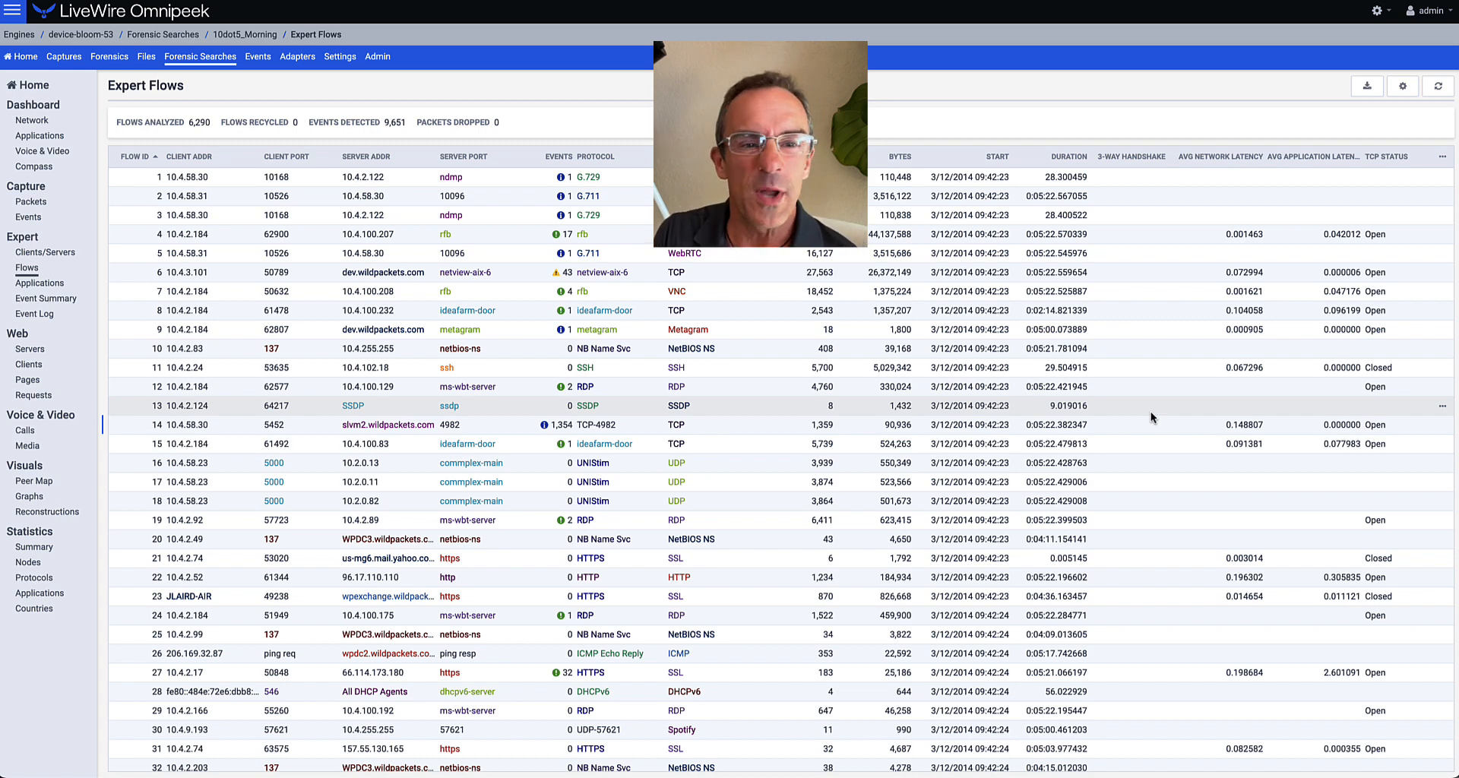
View the details of flow 10 and close them
left_click(919, 349)
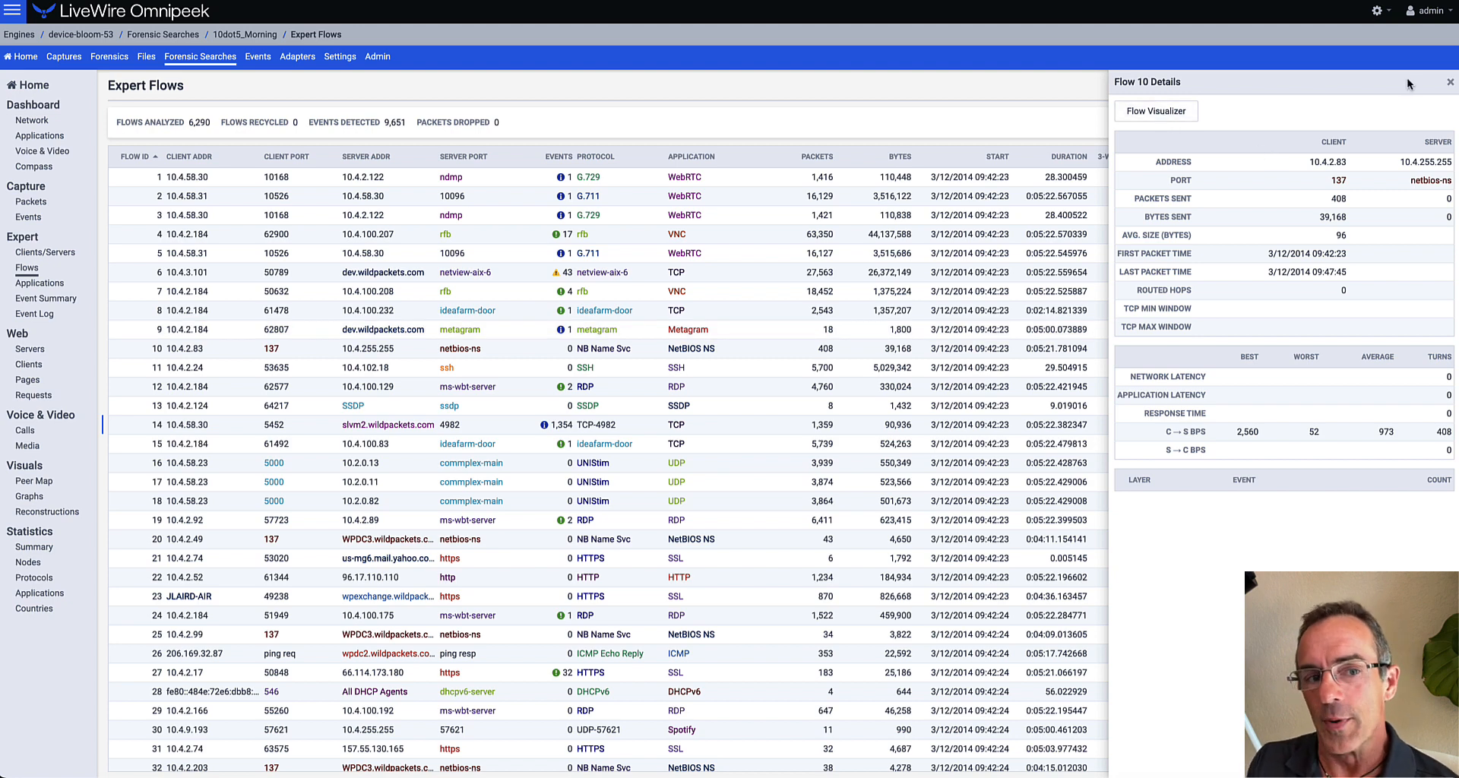
left_click(1450, 82)
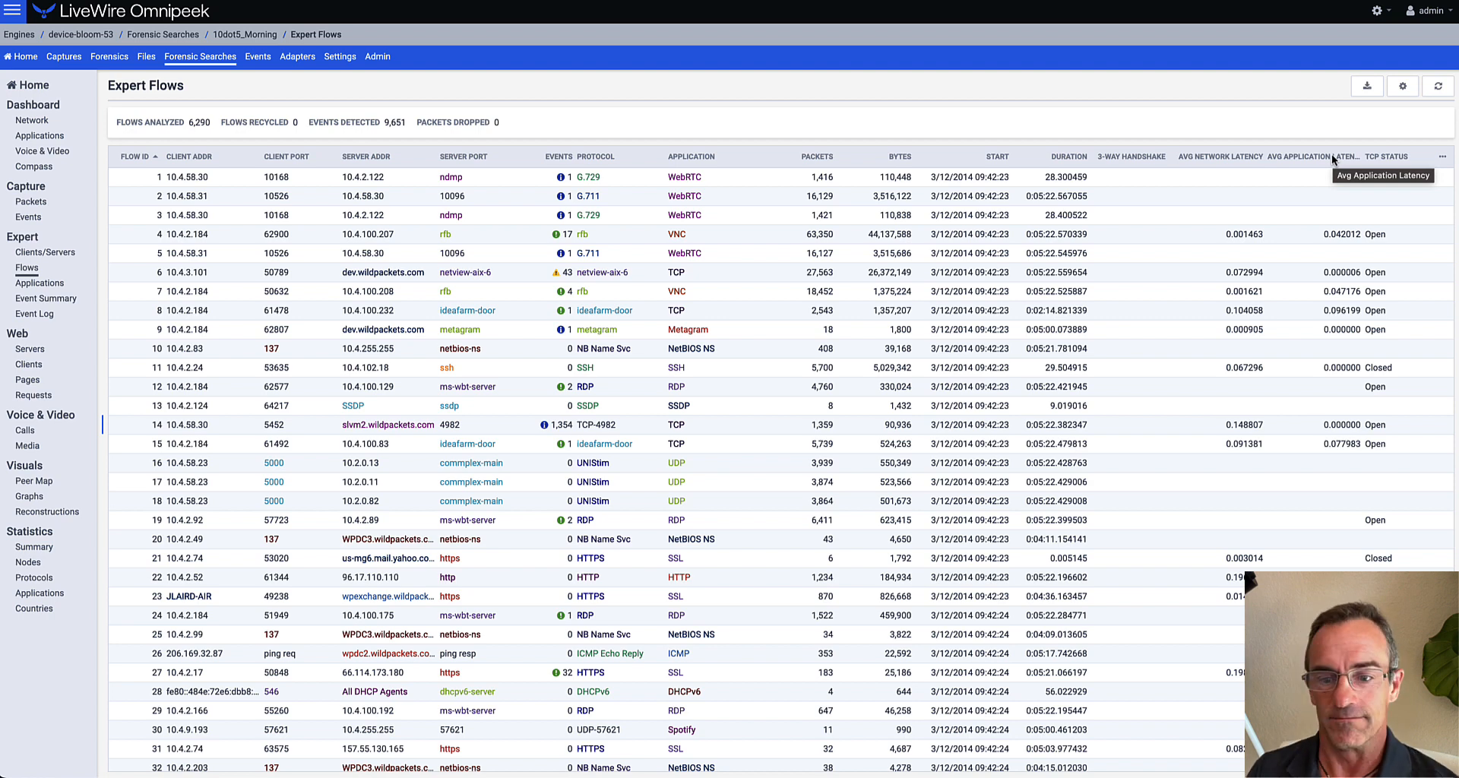
Sort the flows by average network latency in descending order and examine the slowest ones
left_click(1236, 156)
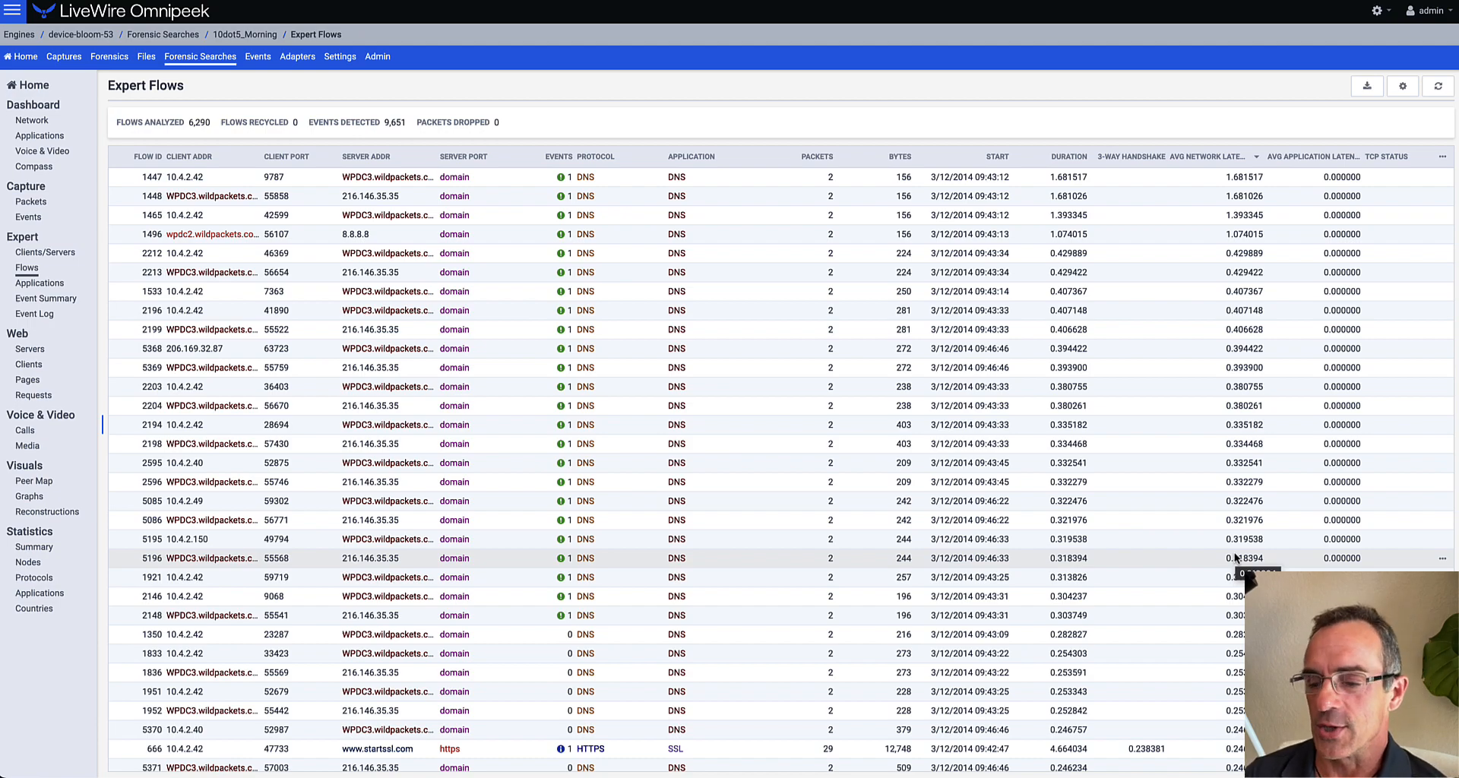
scroll(1234, 558, "down", 15)
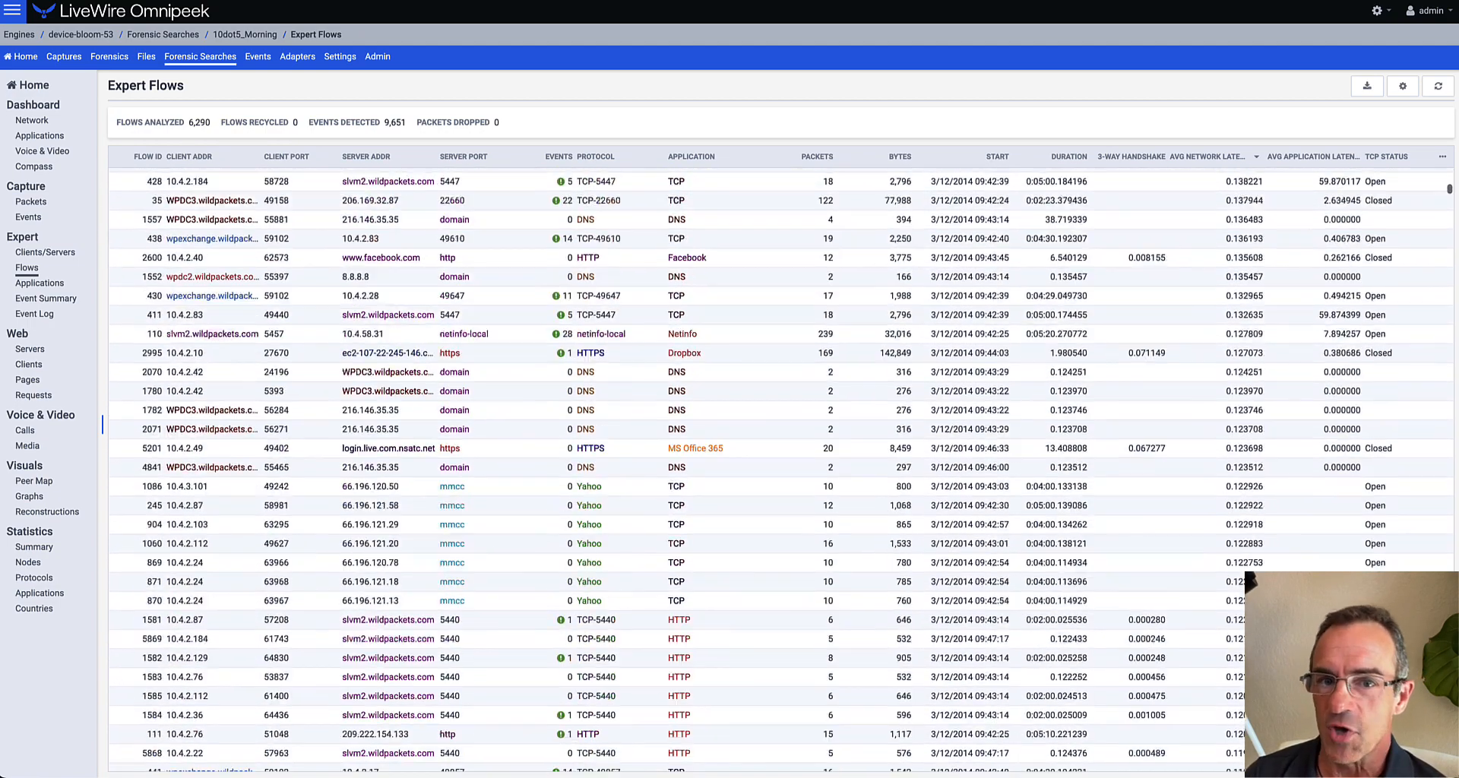
scroll(780, 469, "down", 10)
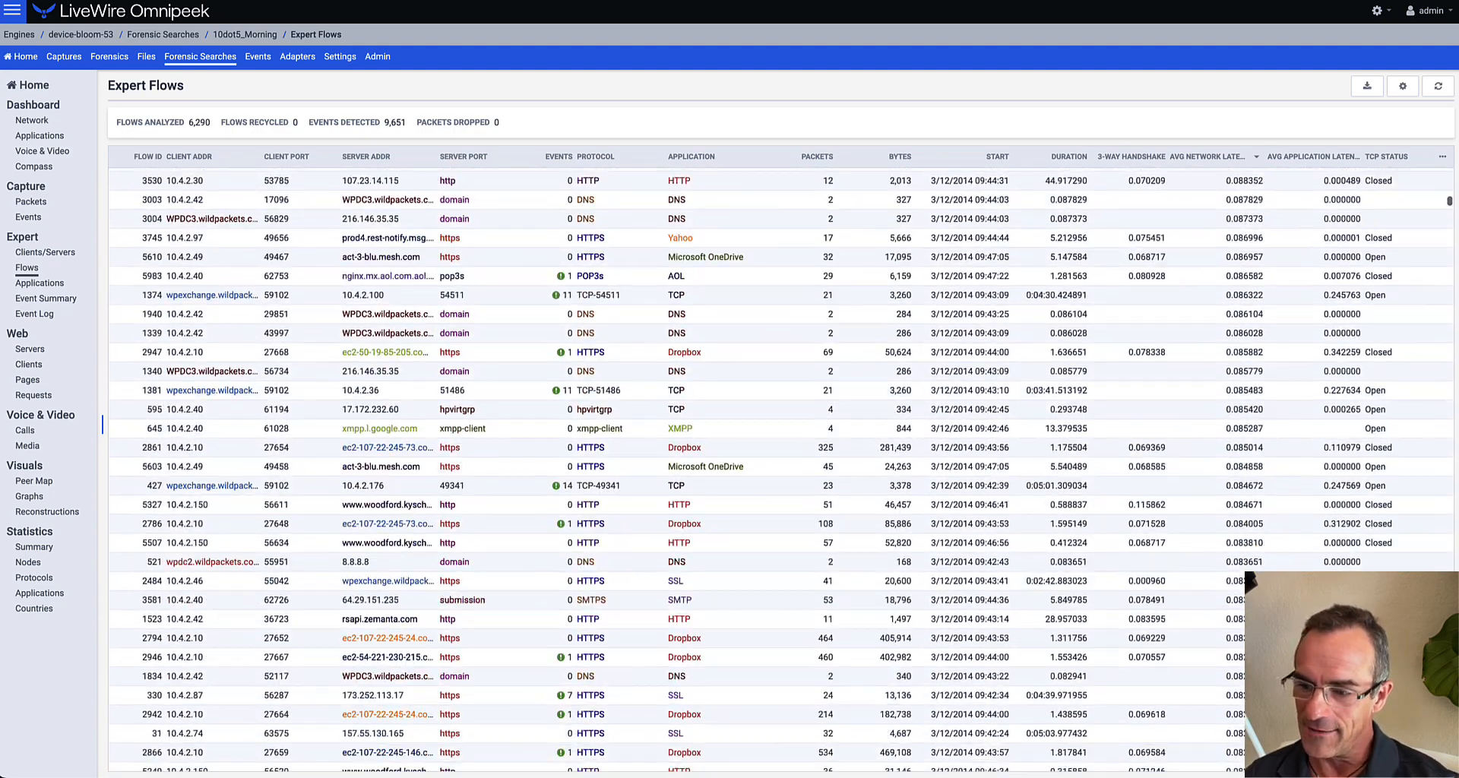
scroll(781, 594, "down", 2)
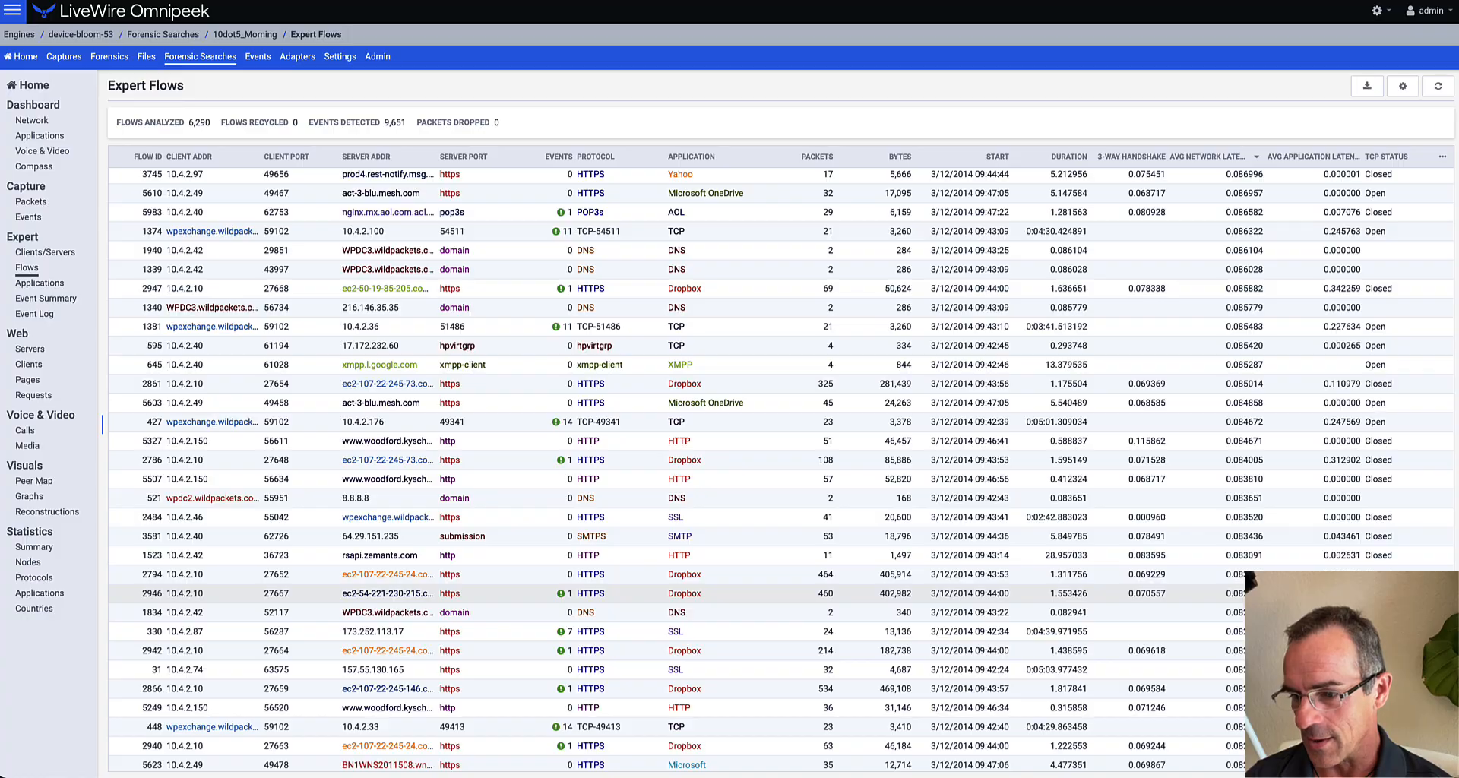
scroll(781, 470, "down", 10)
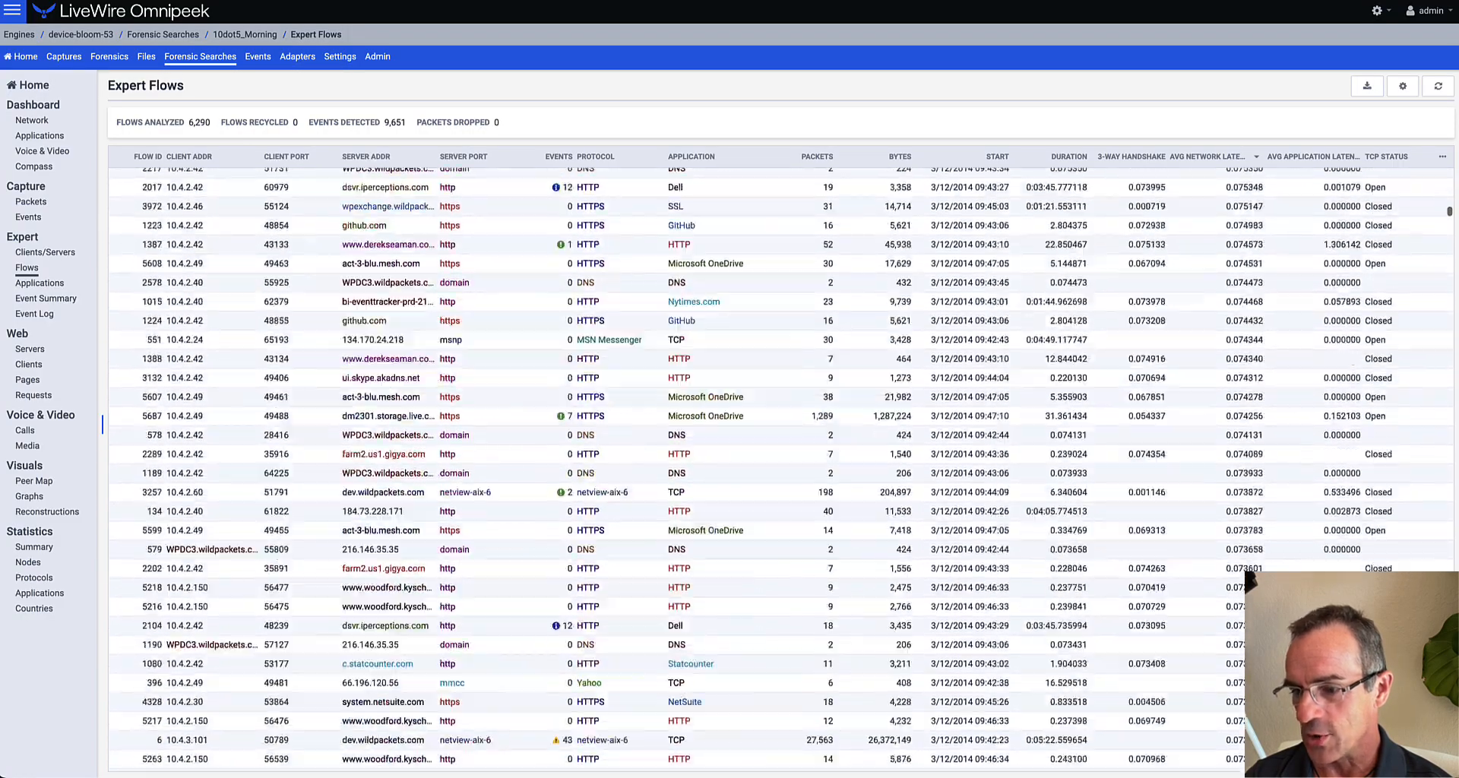
scroll(780, 470, "up", 15)
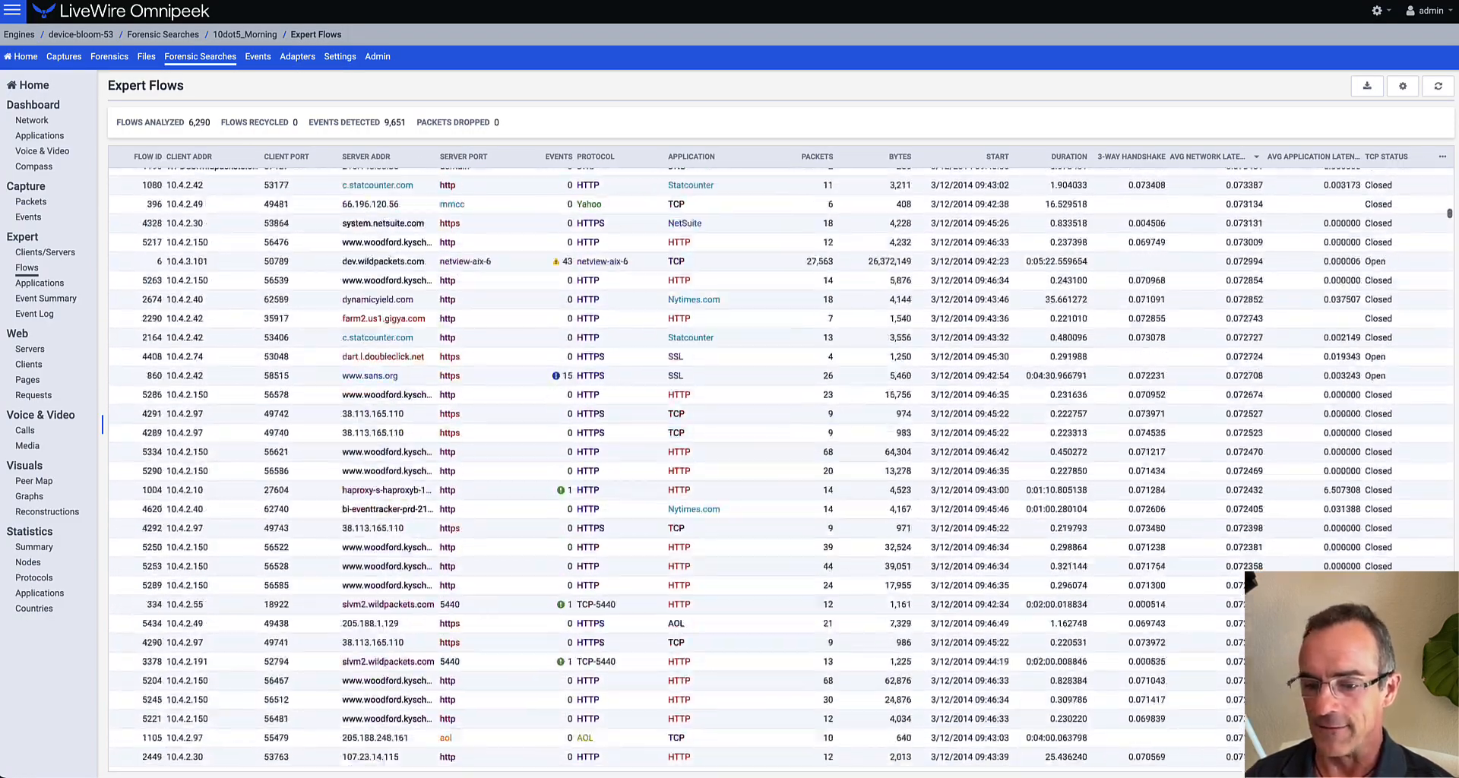
scroll(780, 470, "up", 10)
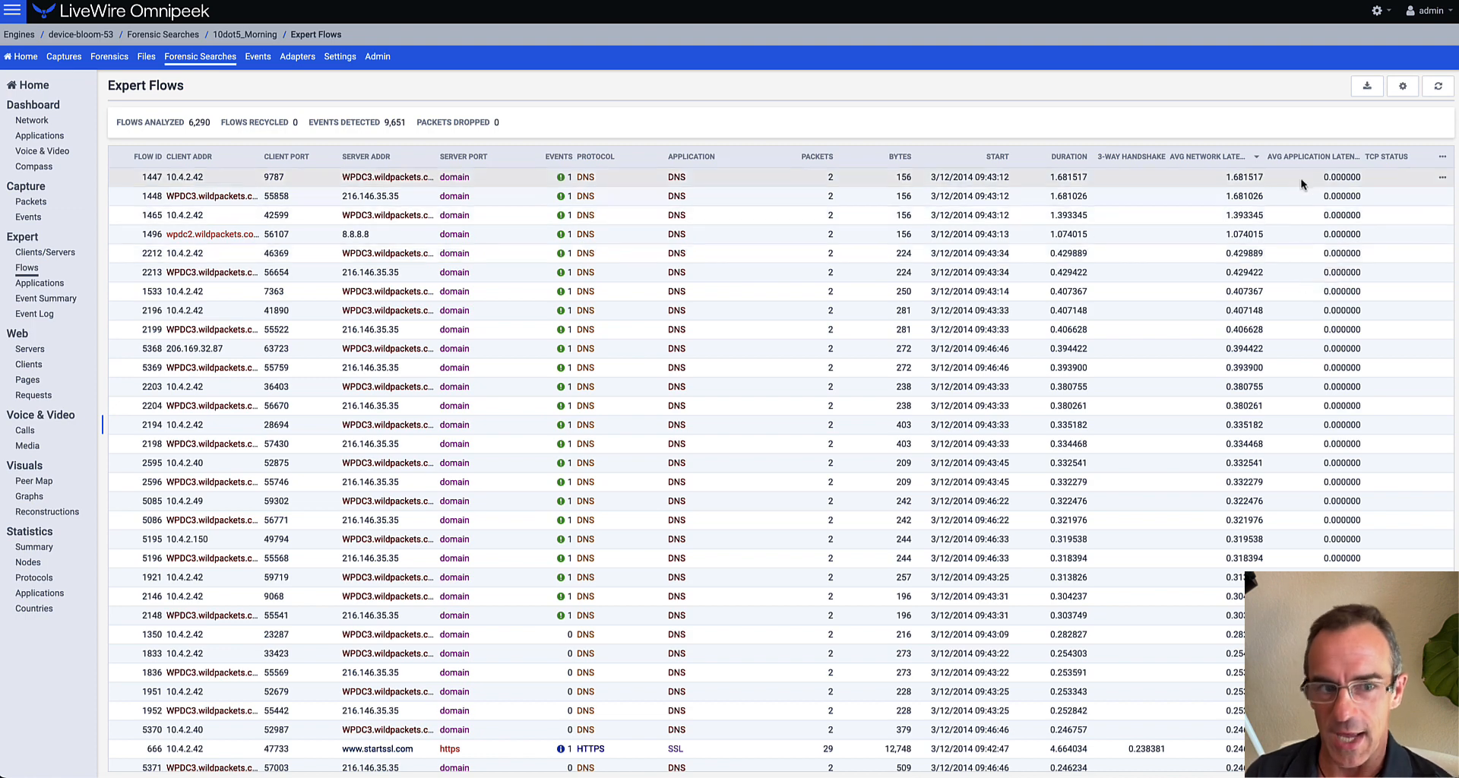
Sort the flows by average application latency in descending order and examine the slowest ones
left_click(1348, 156)
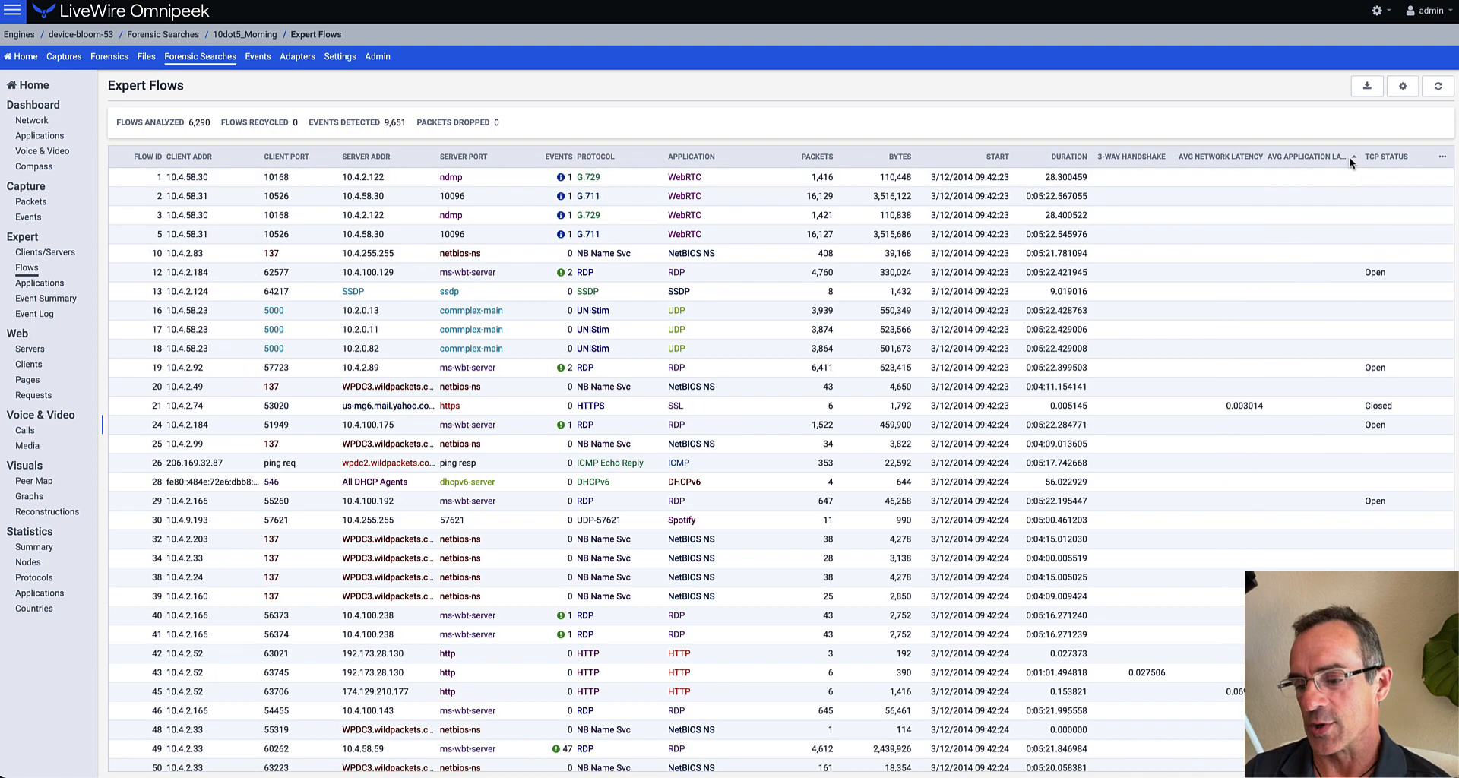
left_click(1351, 156)
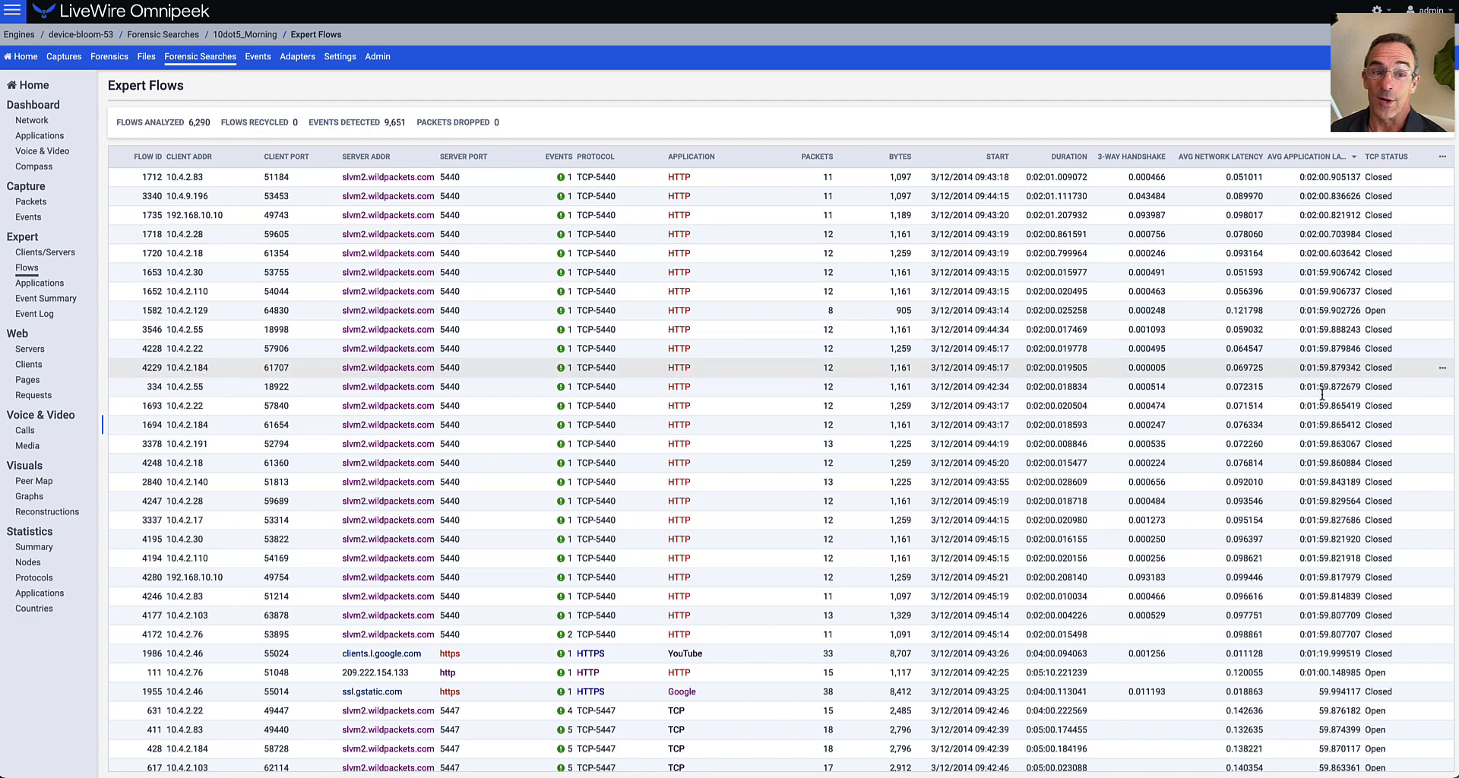
scroll(1316, 576, "down", 3)
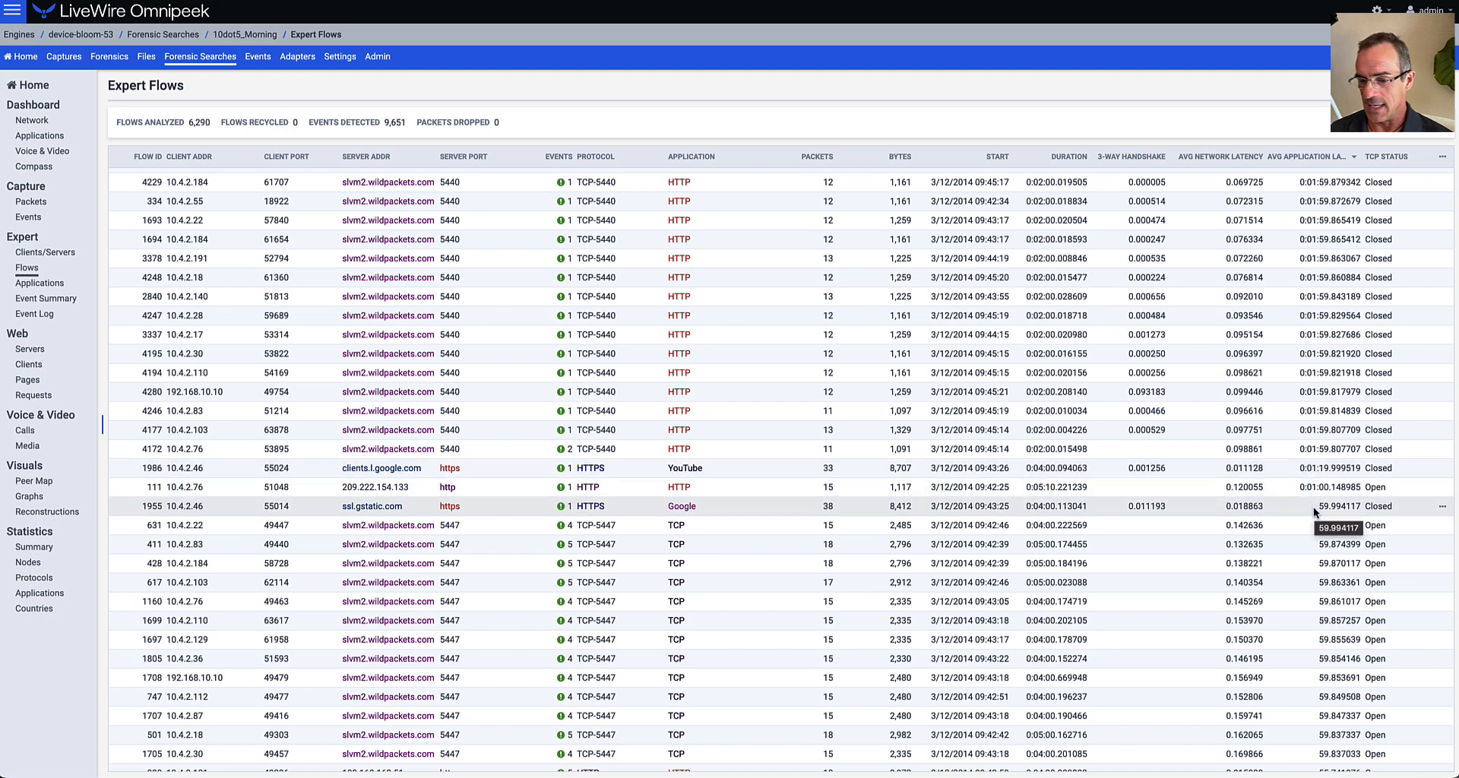
scroll(1323, 511, "up", 3)
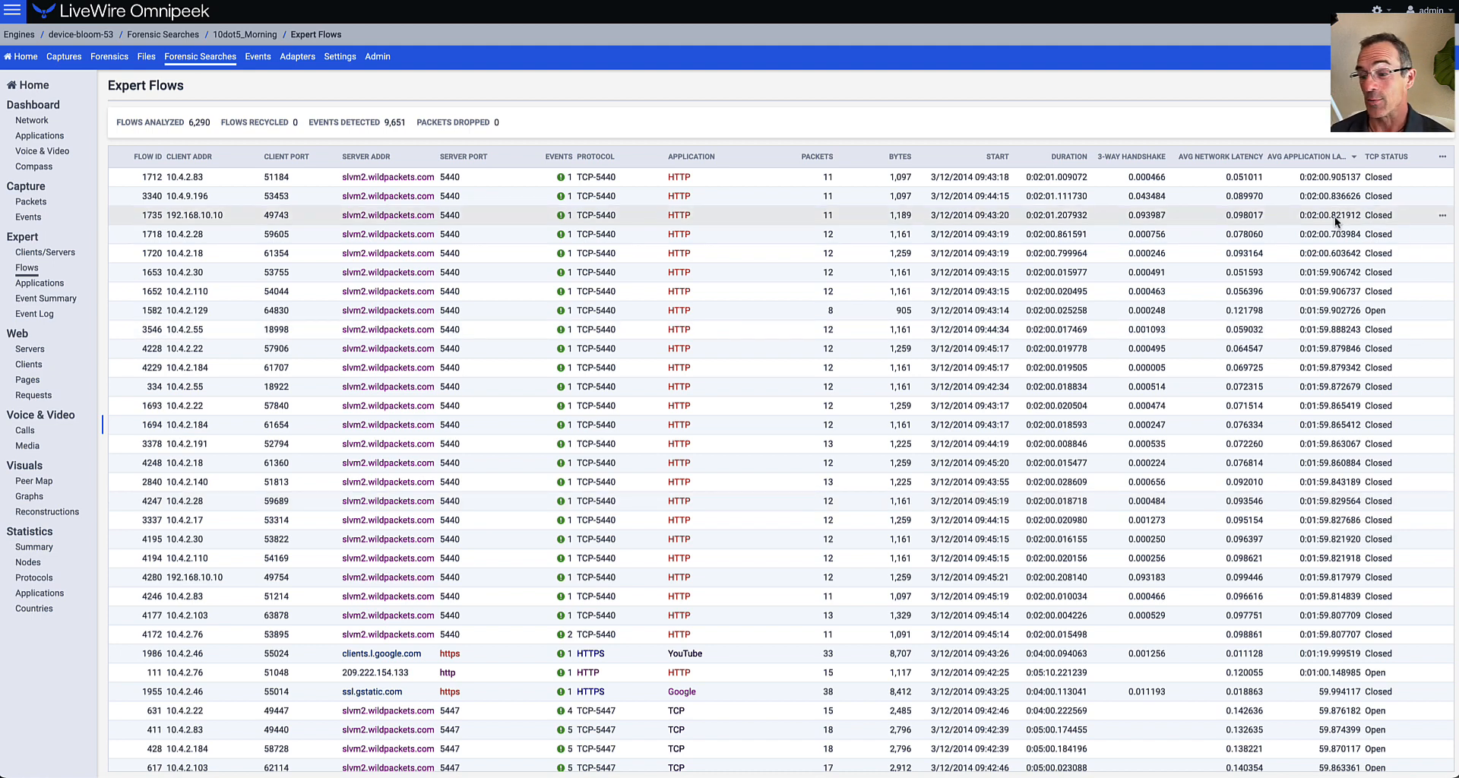
Open flow 1712 in the Flow Visualizer and select packet 95,586 of its TCP handshake
left_click(1294, 180)
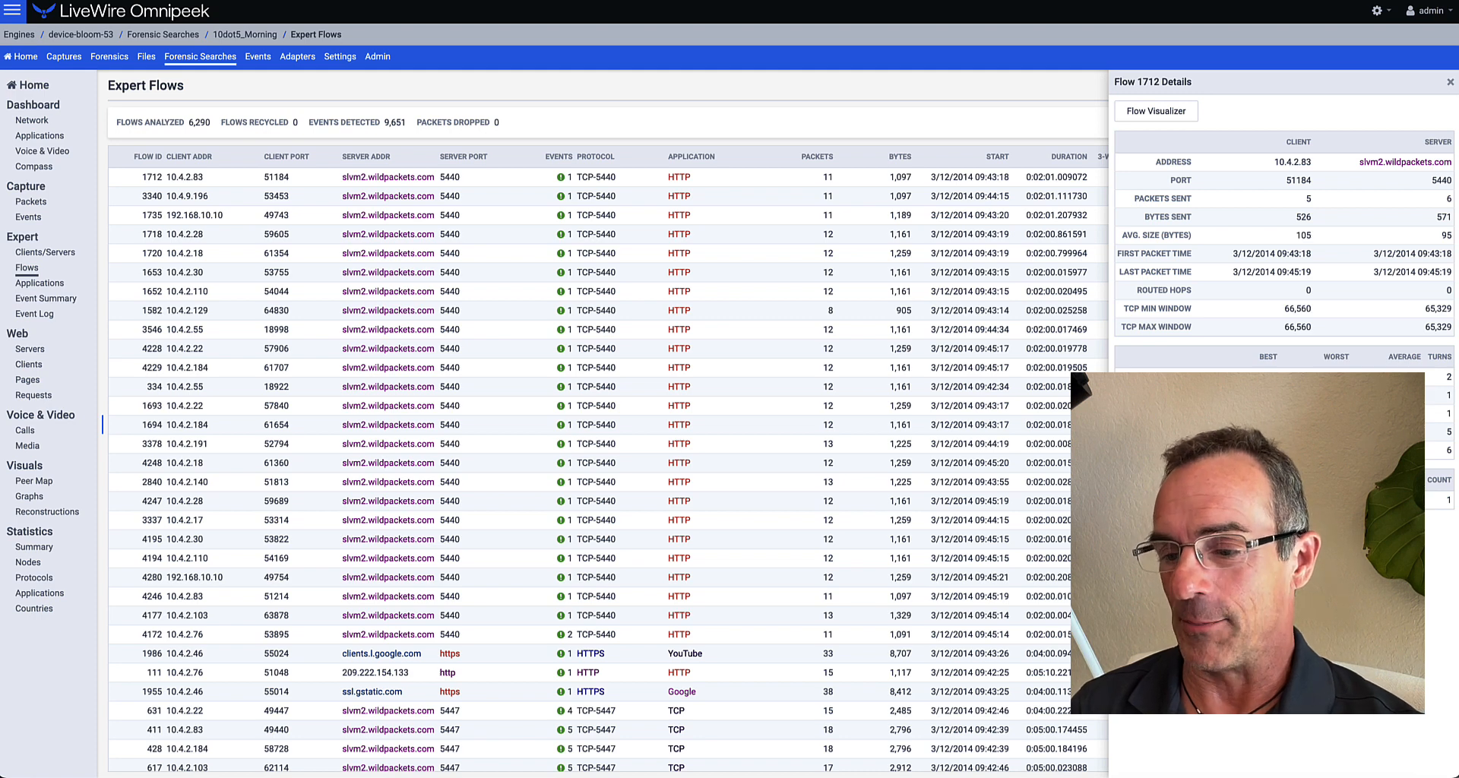
left_click(1160, 113)
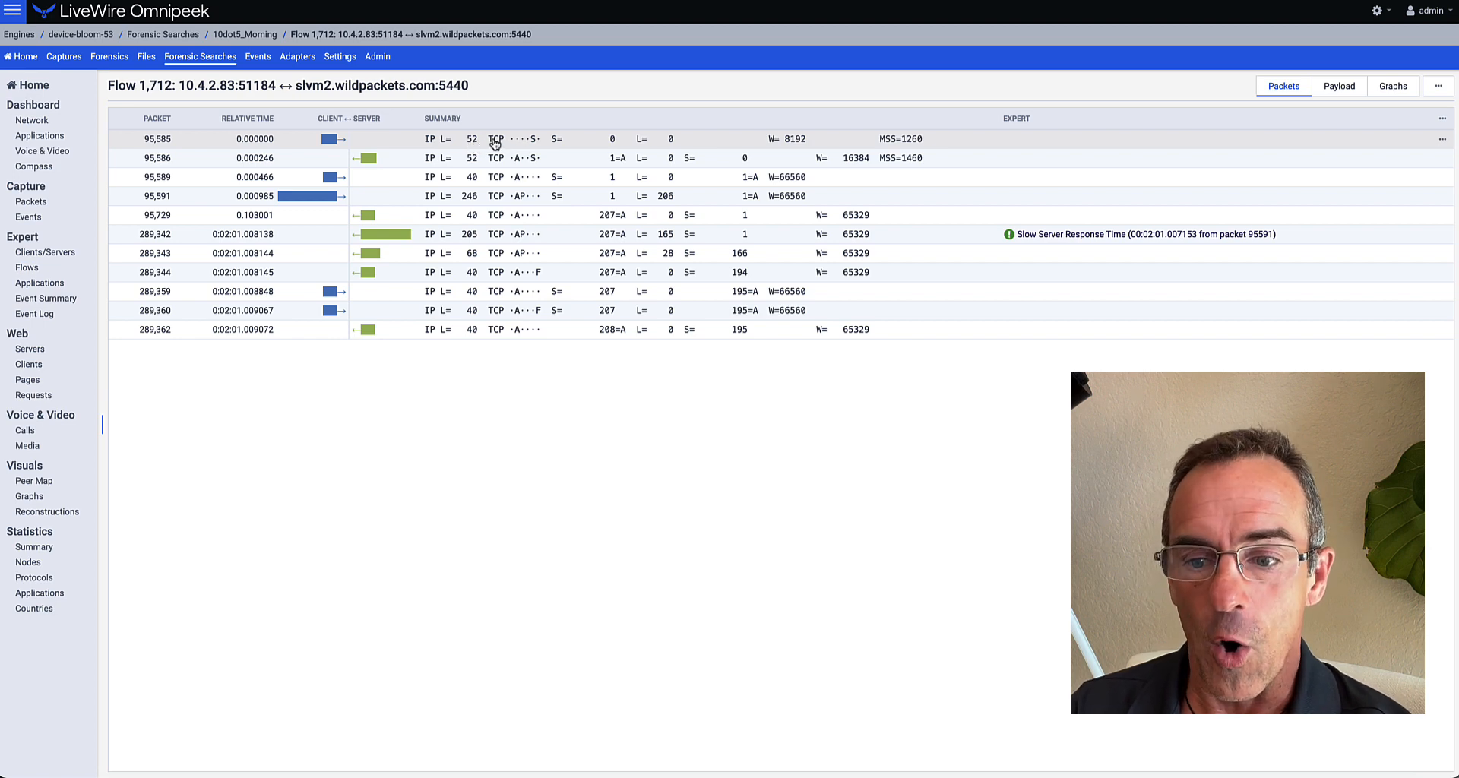
left_click(536, 163)
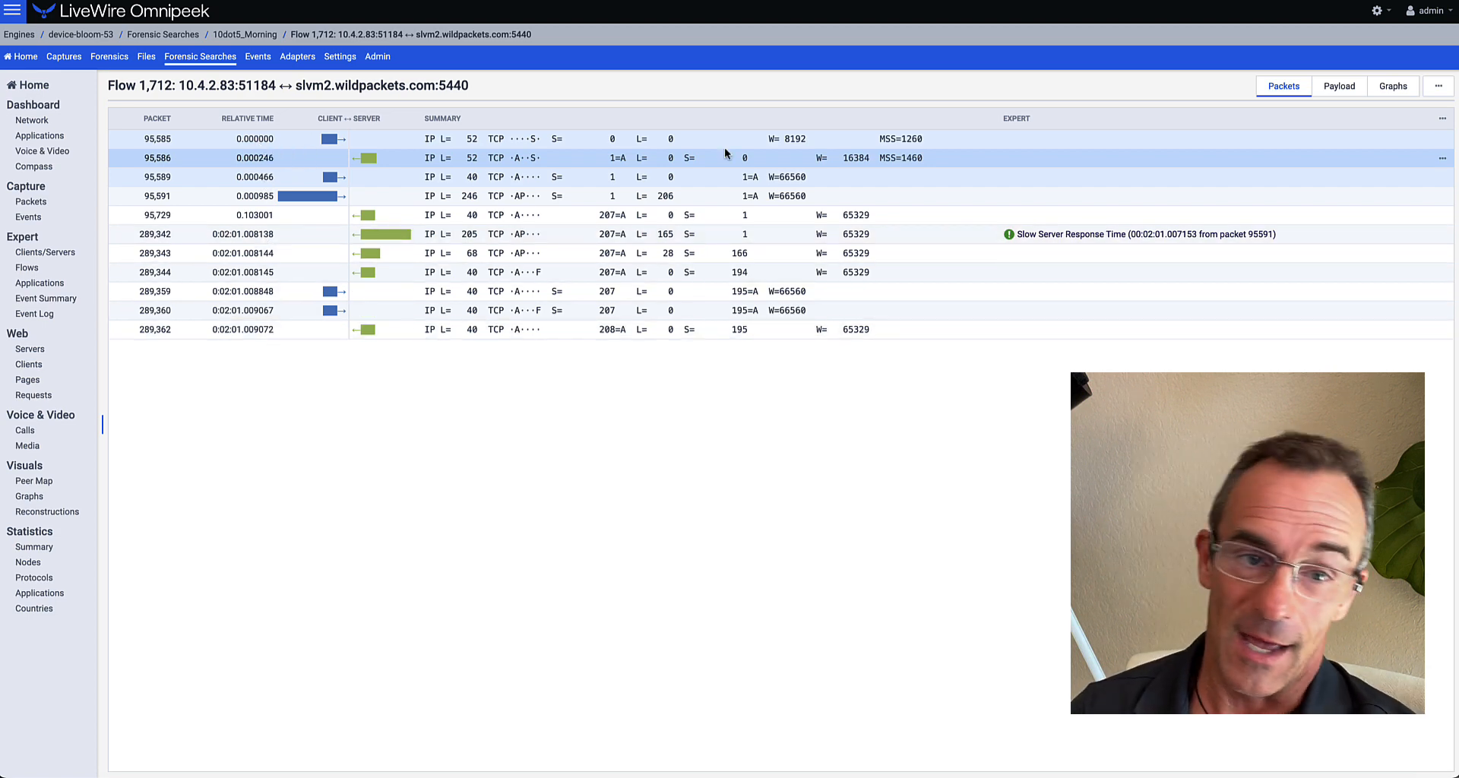
Add the Delta Time column to the flow's packet list and go to slow-response packet 289,342 in the Packets view
left_click(1441, 121)
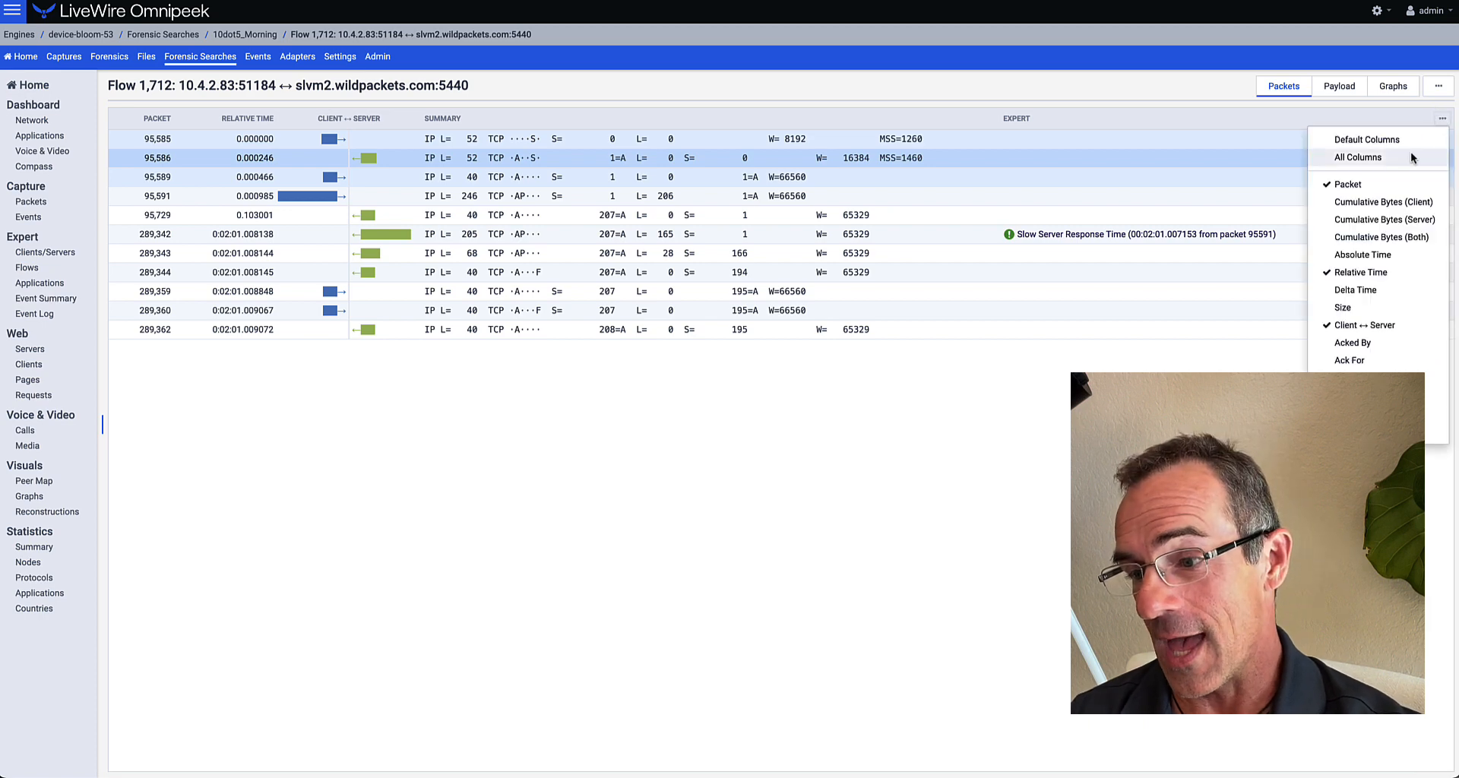
left_click(1358, 291)
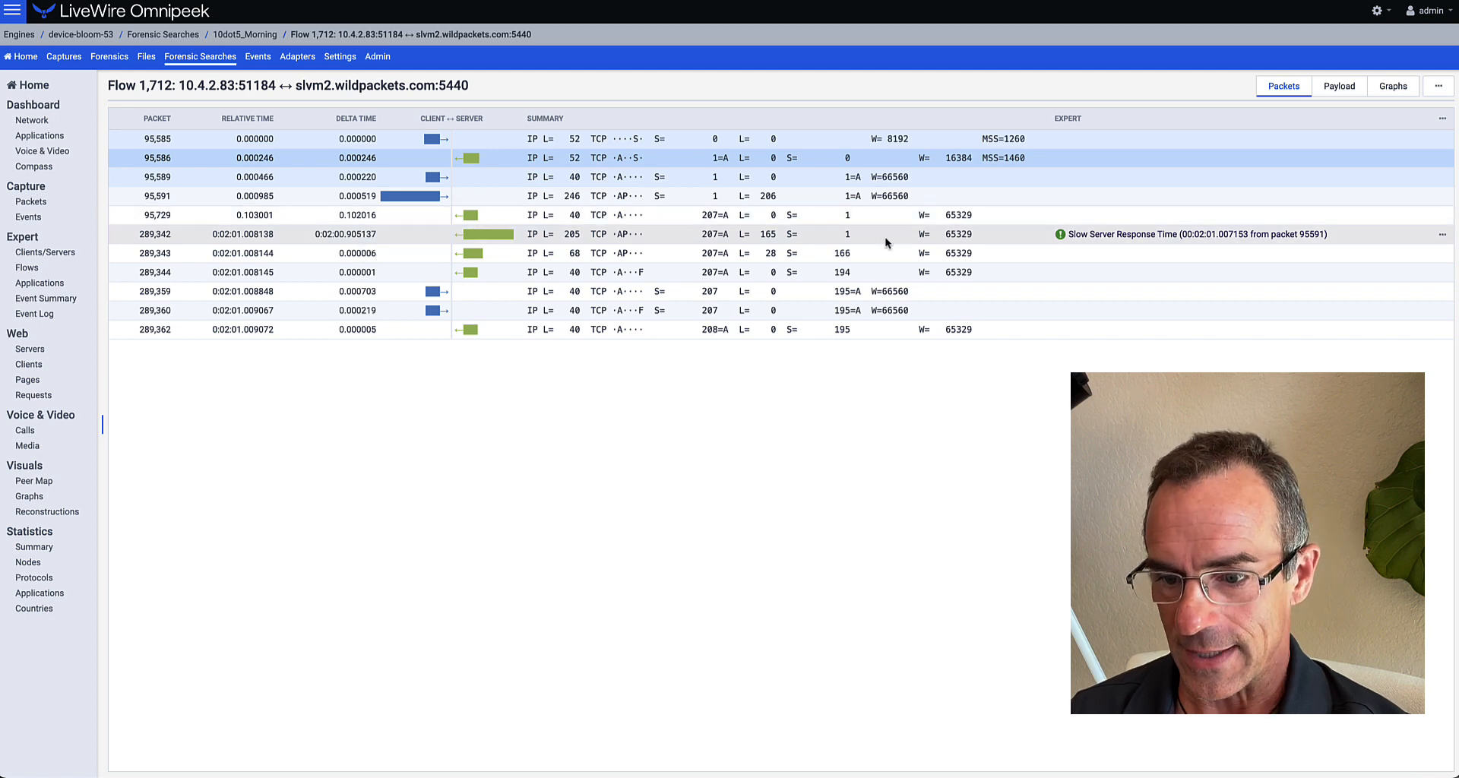
left_click(1443, 236)
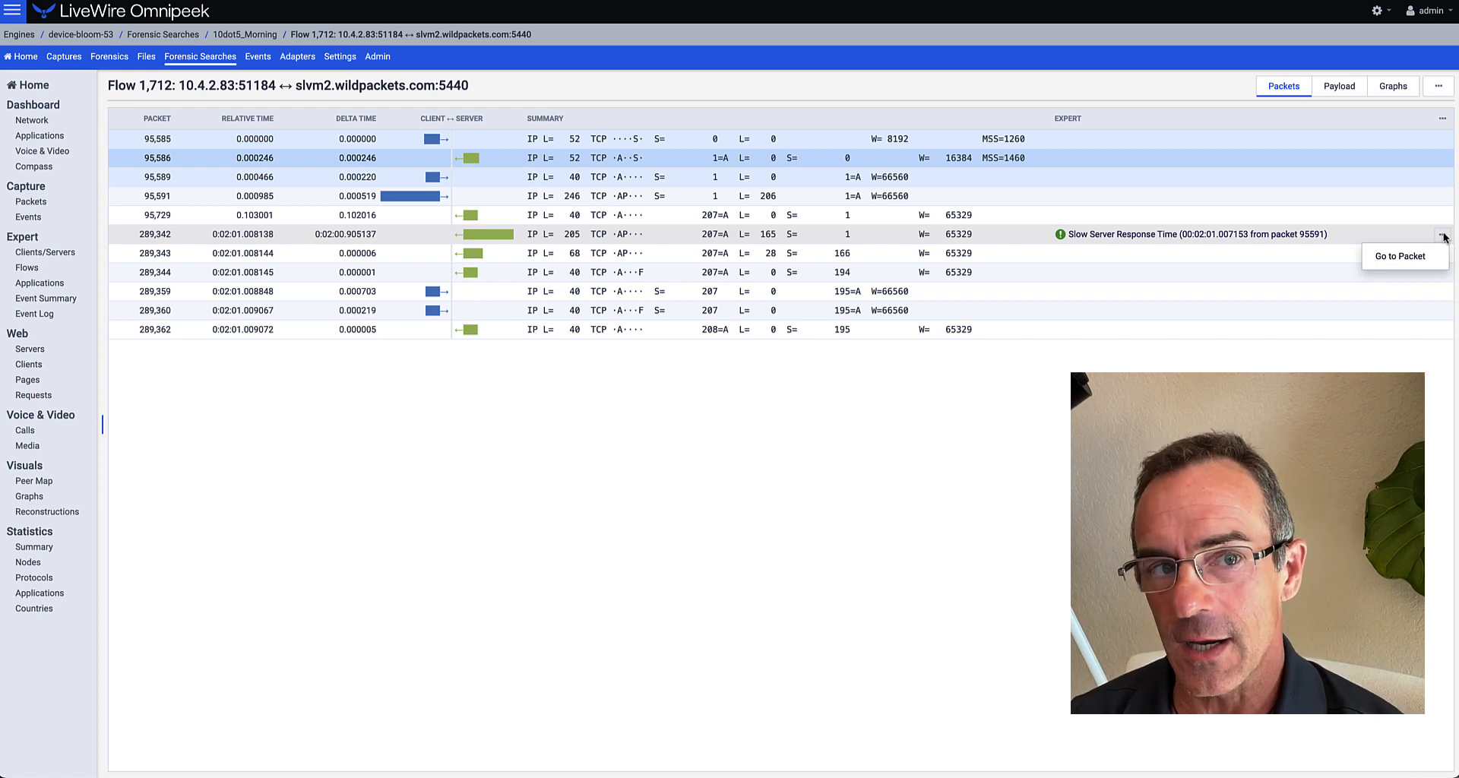
left_click(1400, 256)
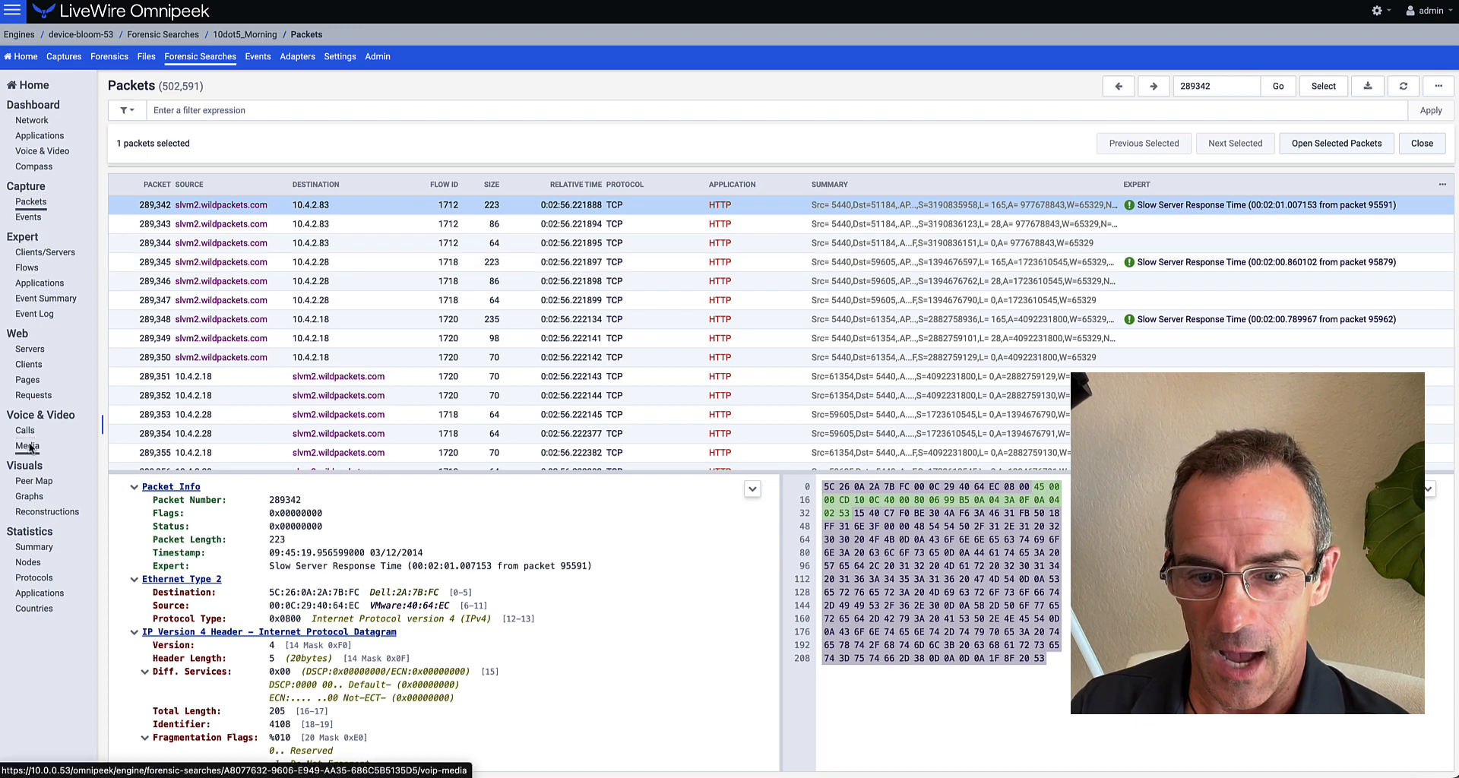
Return to the expert flows, sort them again by descending average application latency, and reopen flow 1712 in the Flow Visualizer
left_click(29, 270)
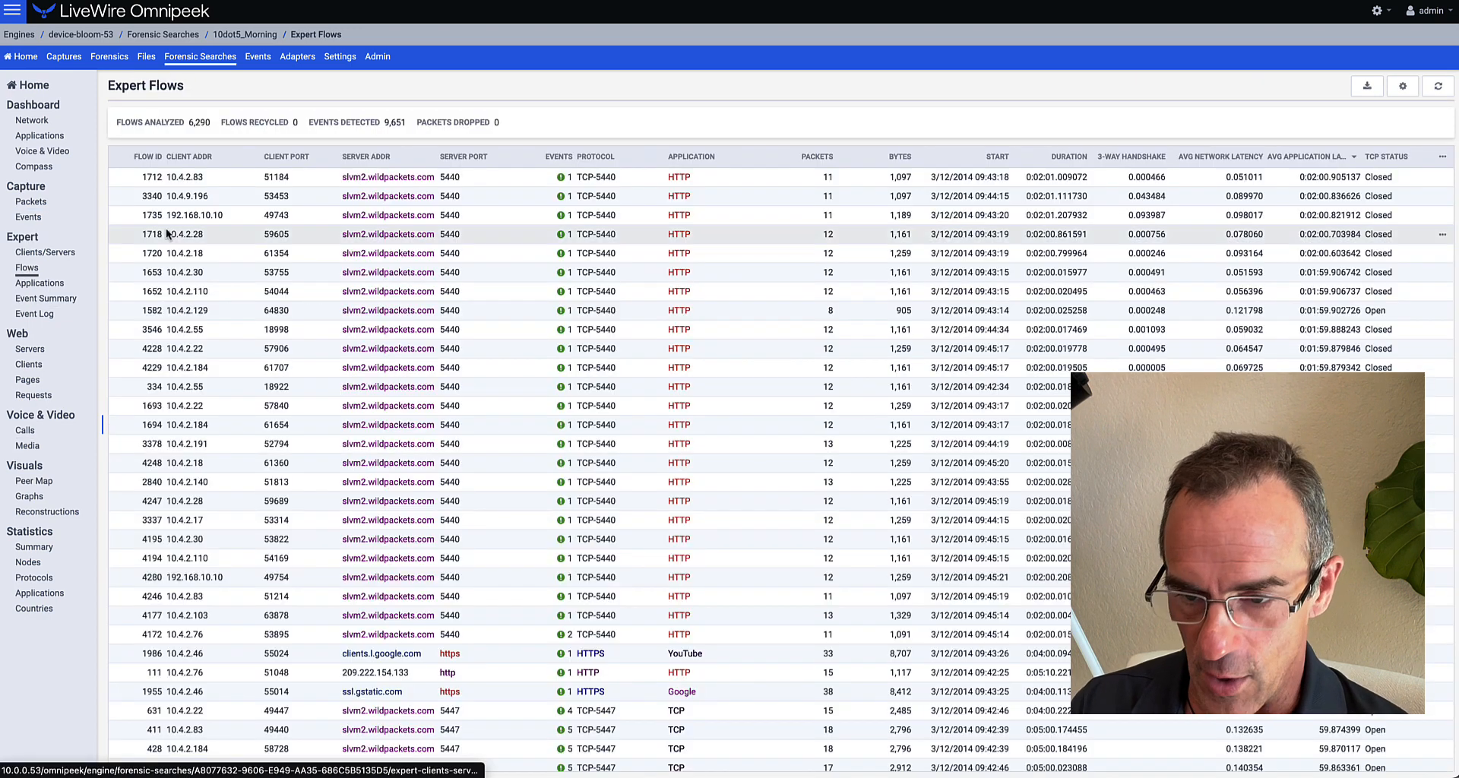
left_click(1329, 161)
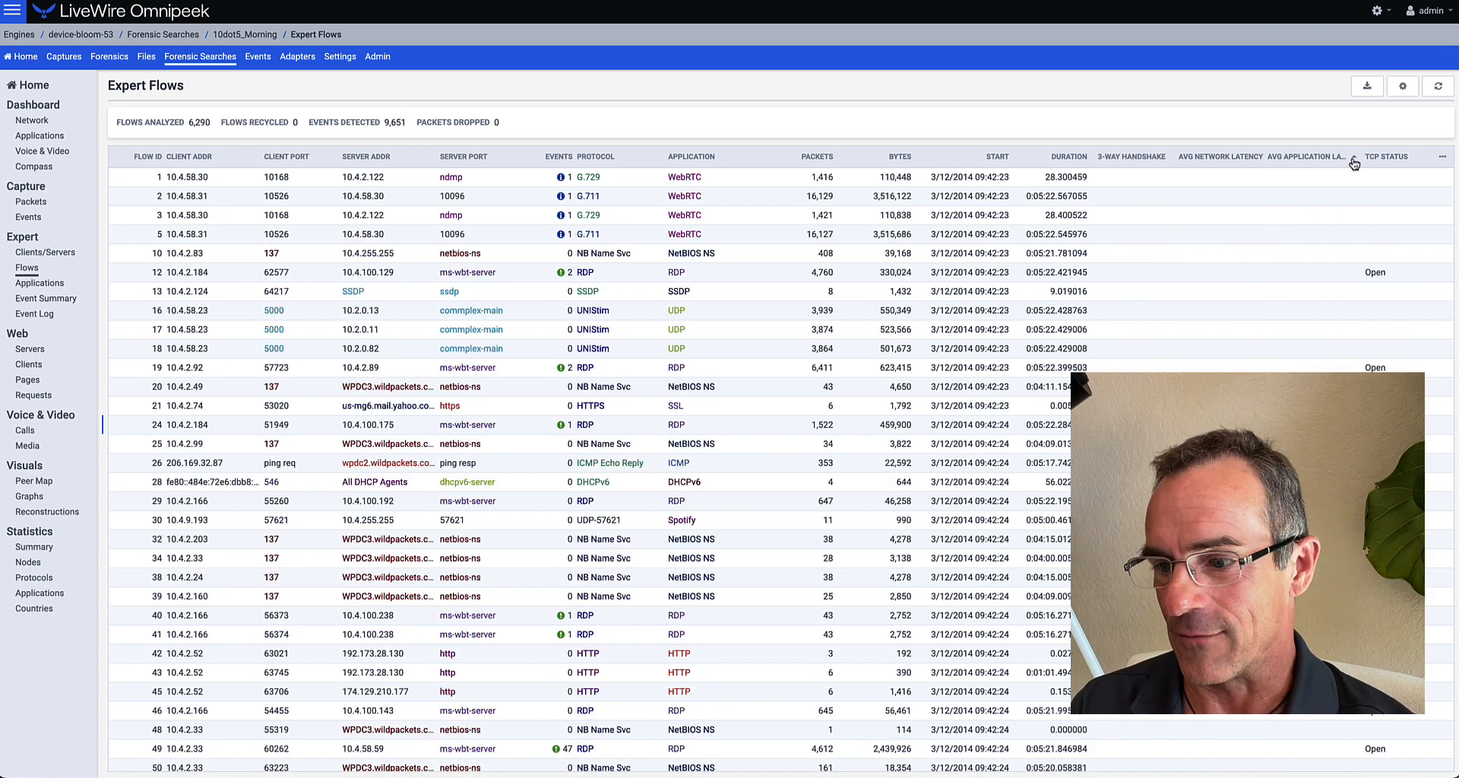
left_click(1353, 161)
left_click(1442, 177)
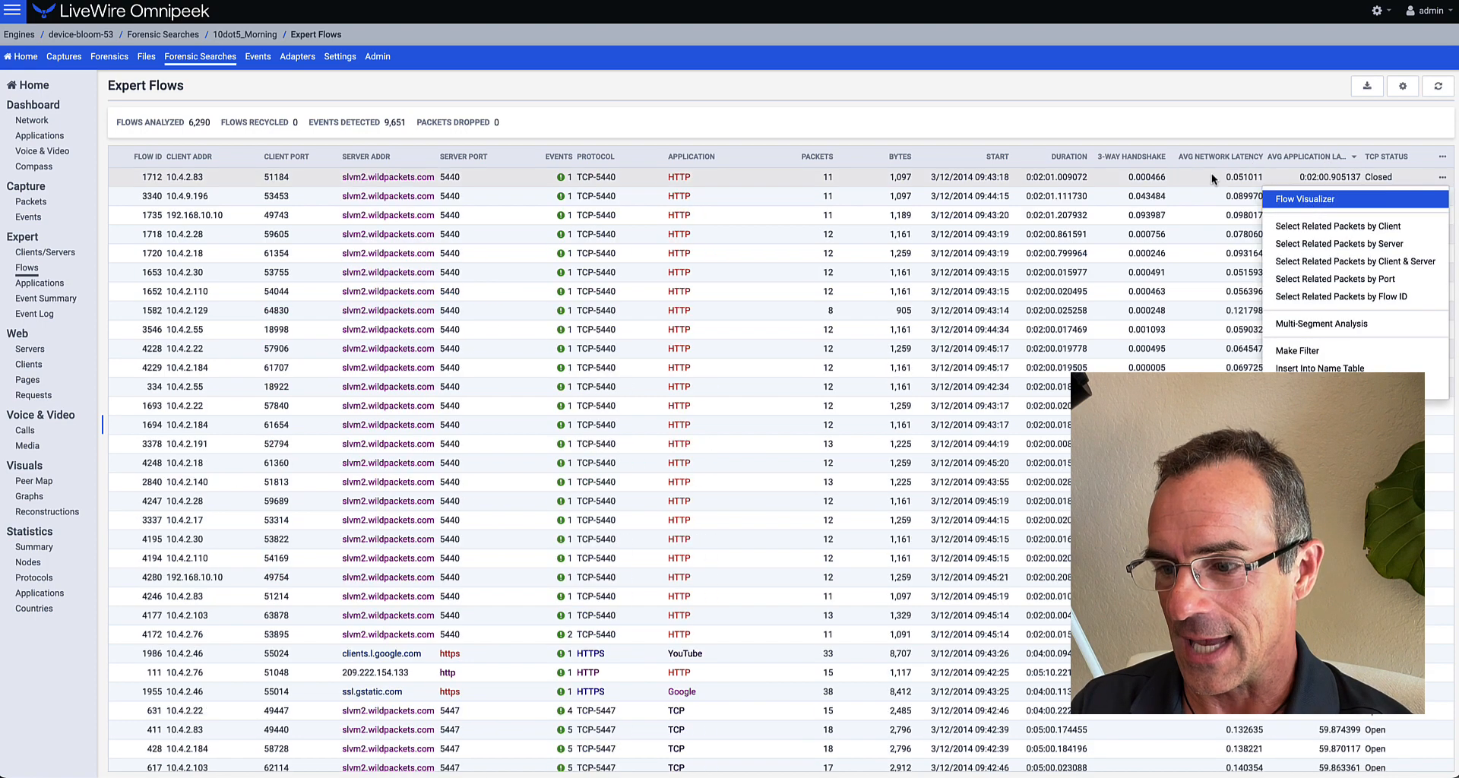
left_click(1211, 174)
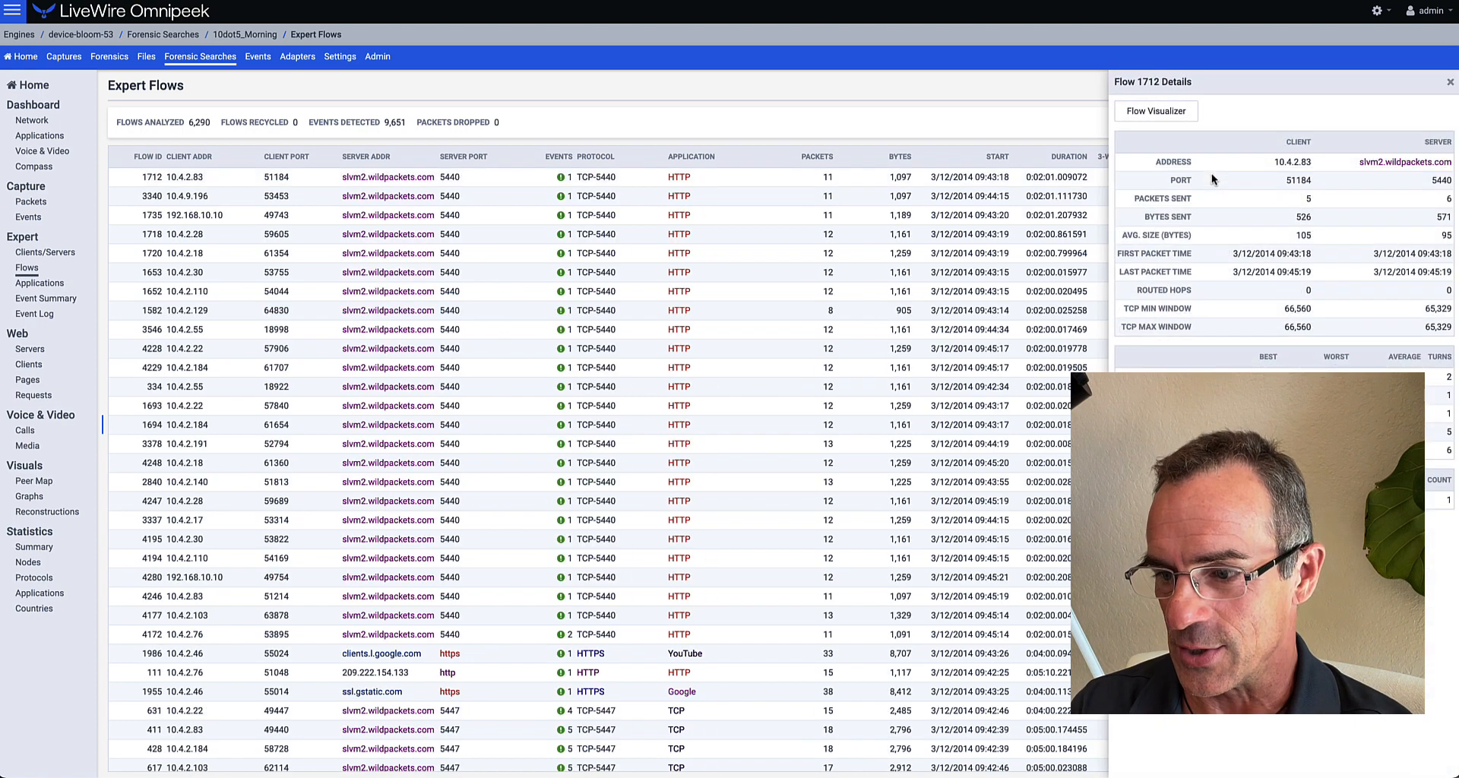
left_click(1166, 112)
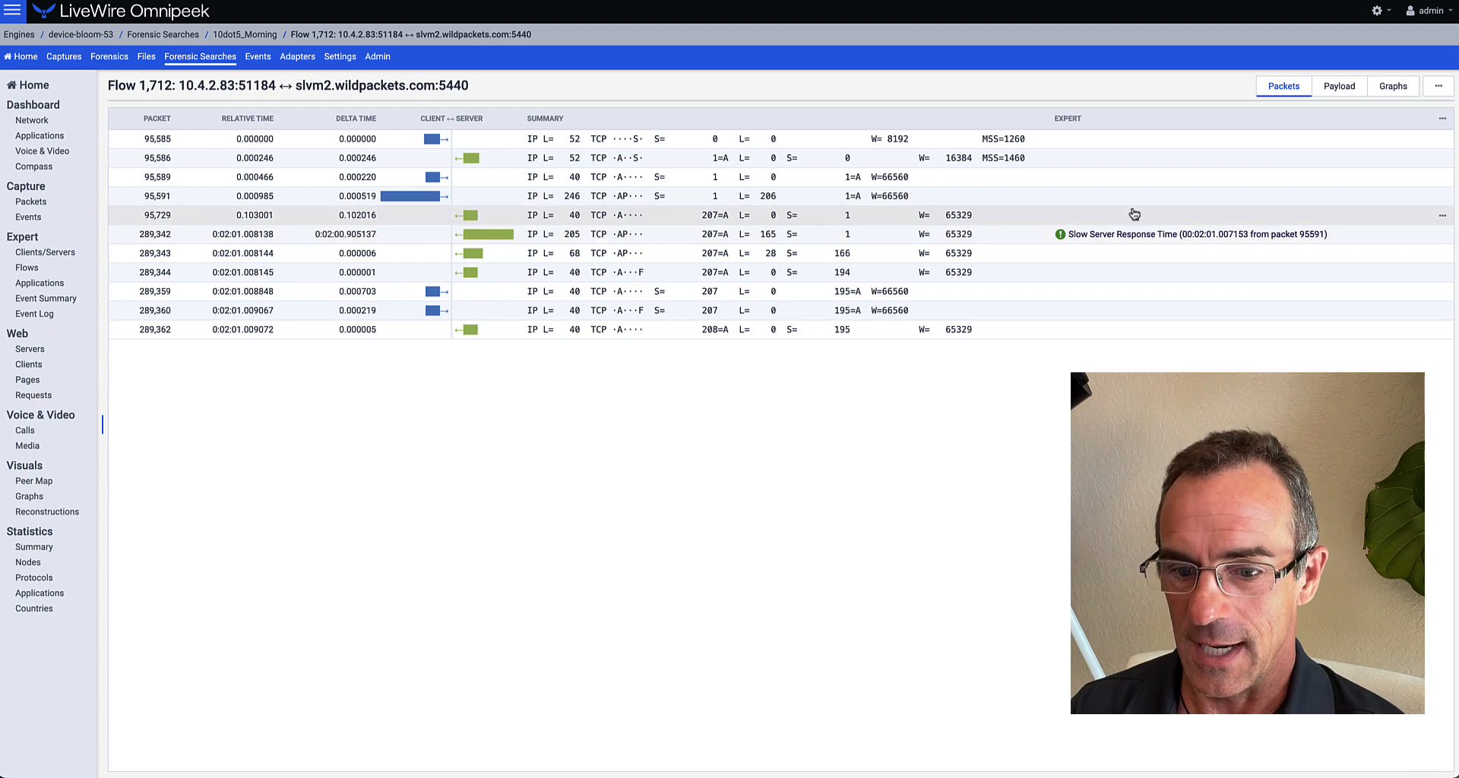
Check the Go to Packet option for packet 289,342 and view the payload of flow 1712
left_click(1442, 235)
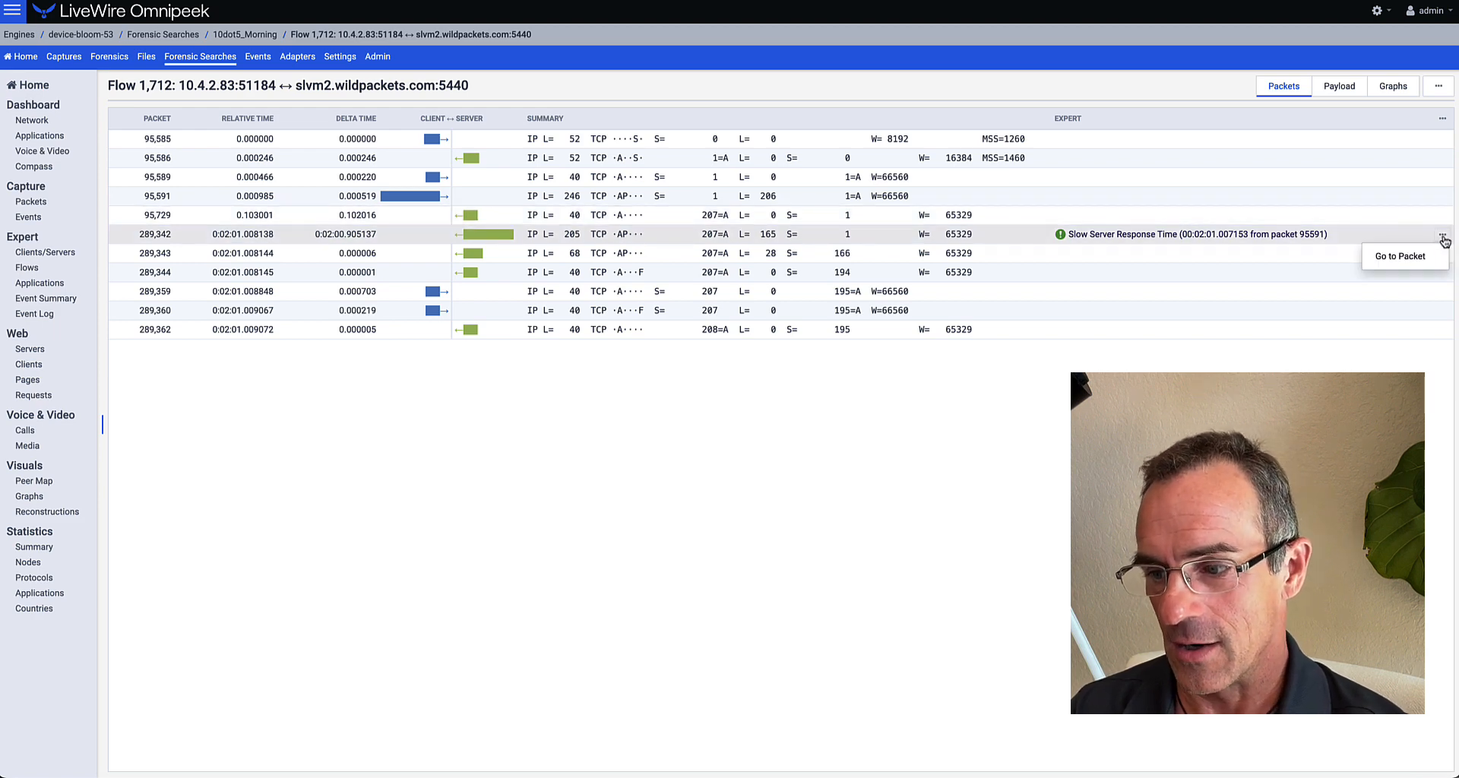
left_click(1405, 257)
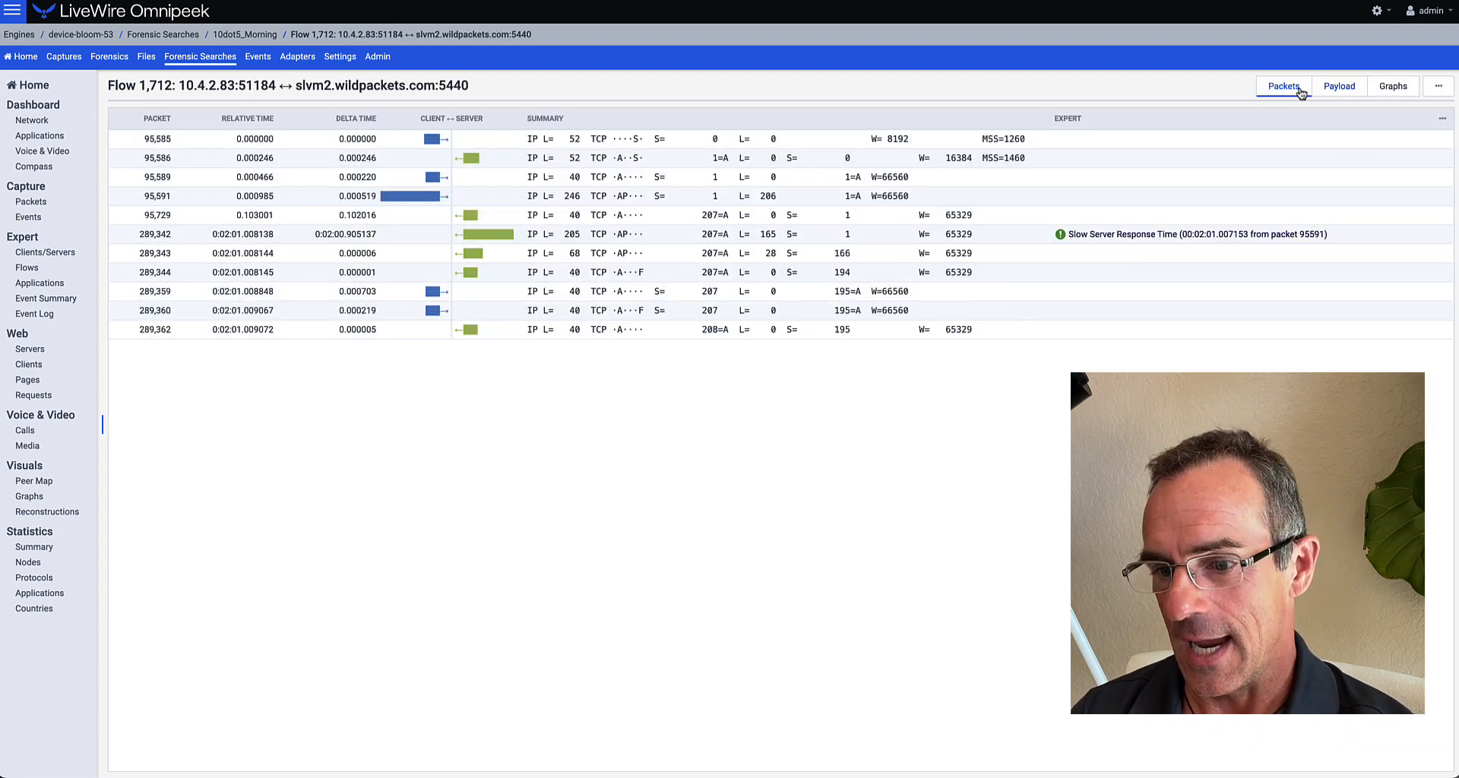
left_click(1338, 87)
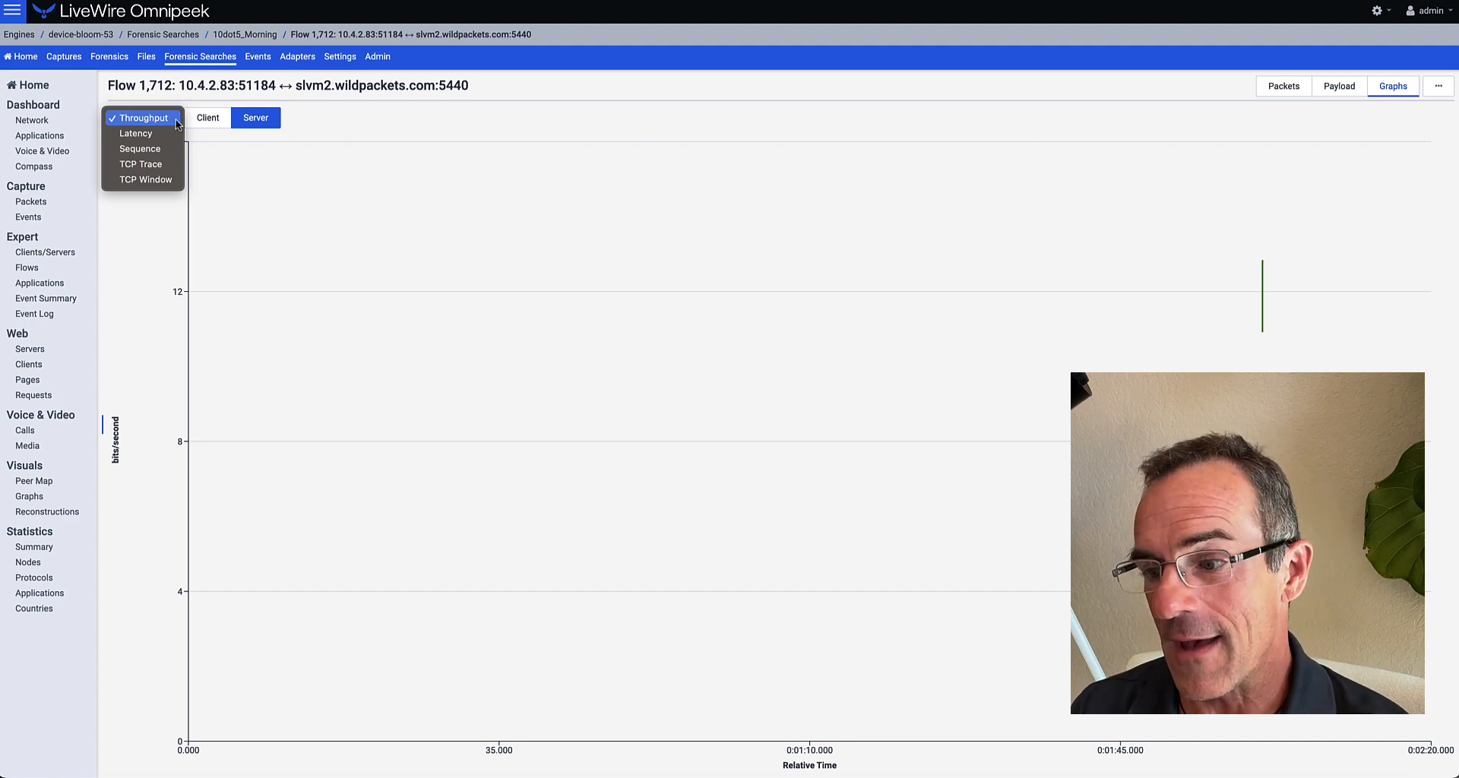
View the server-side Latency, Sequence, TCP Trace and TCP Window graphs of flow 1712
left_click(154, 134)
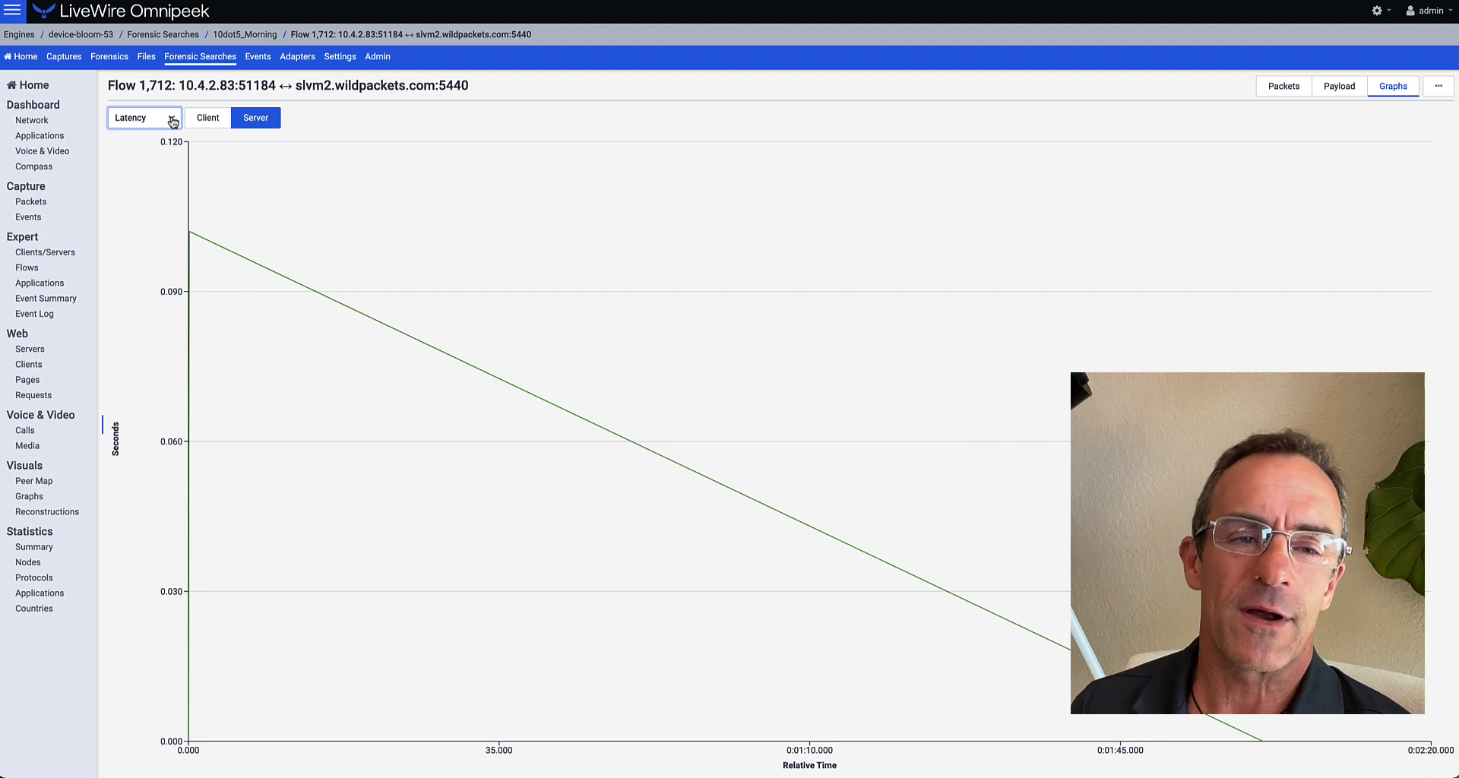
left_click(173, 121)
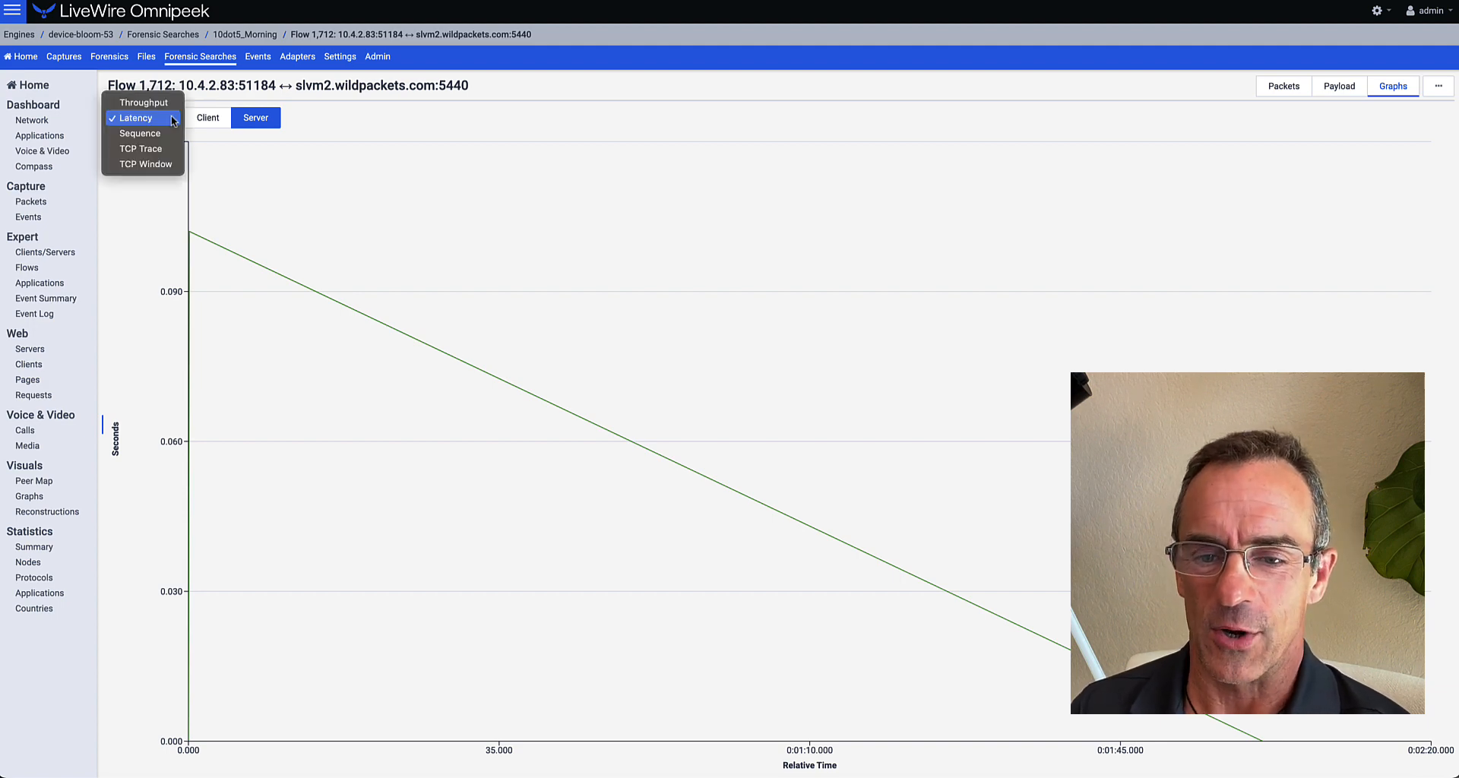
left_click(161, 133)
left_click(167, 120)
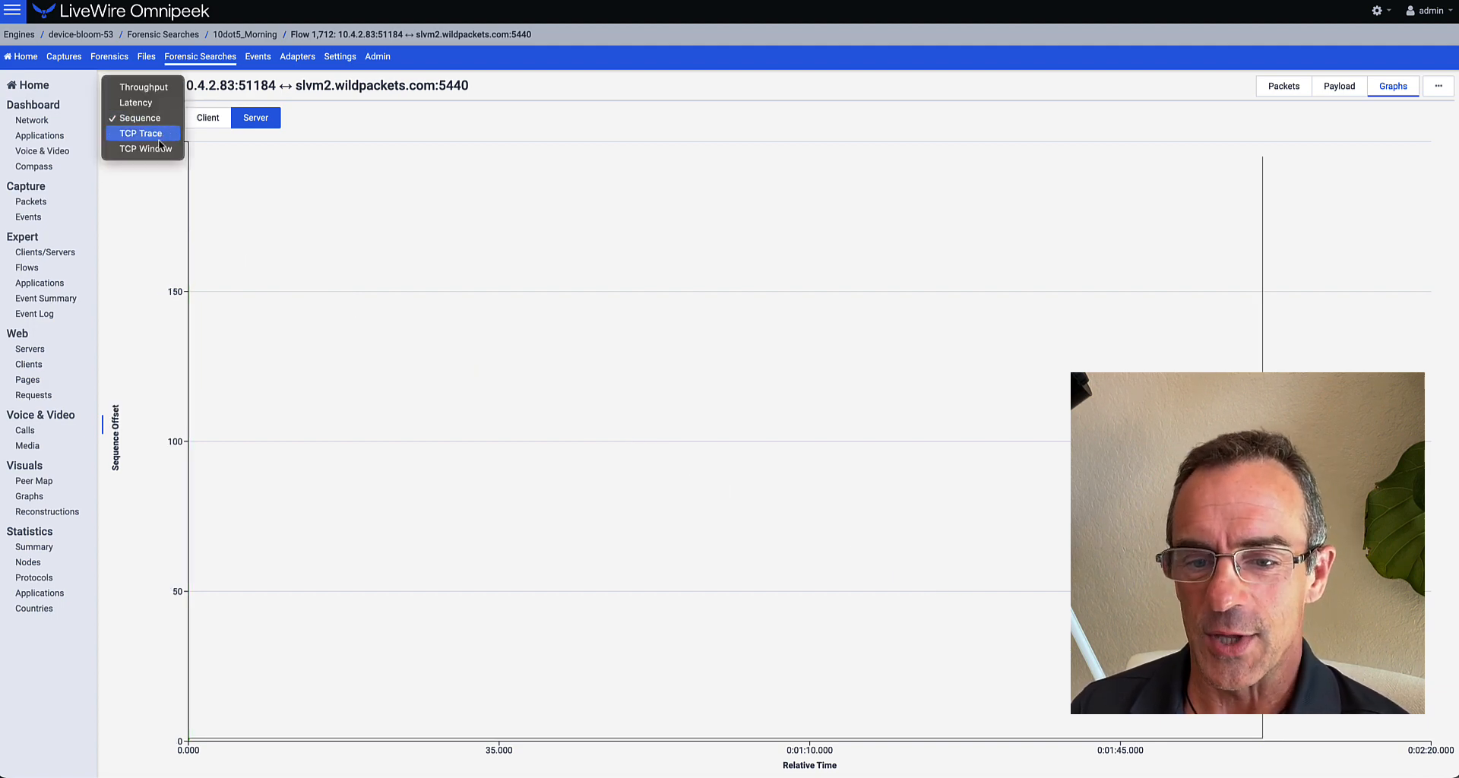
left_click(159, 140)
left_click(172, 118)
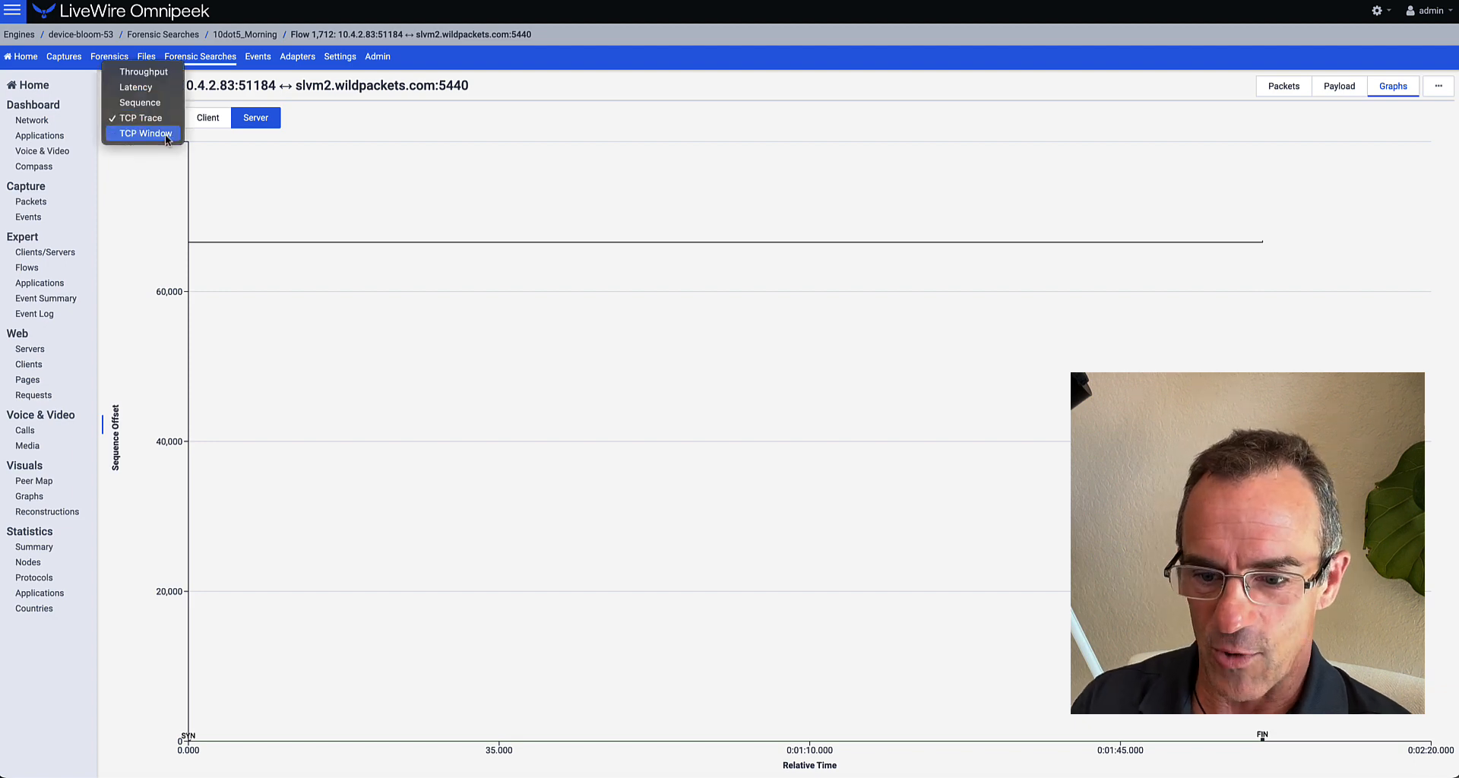
left_click(161, 134)
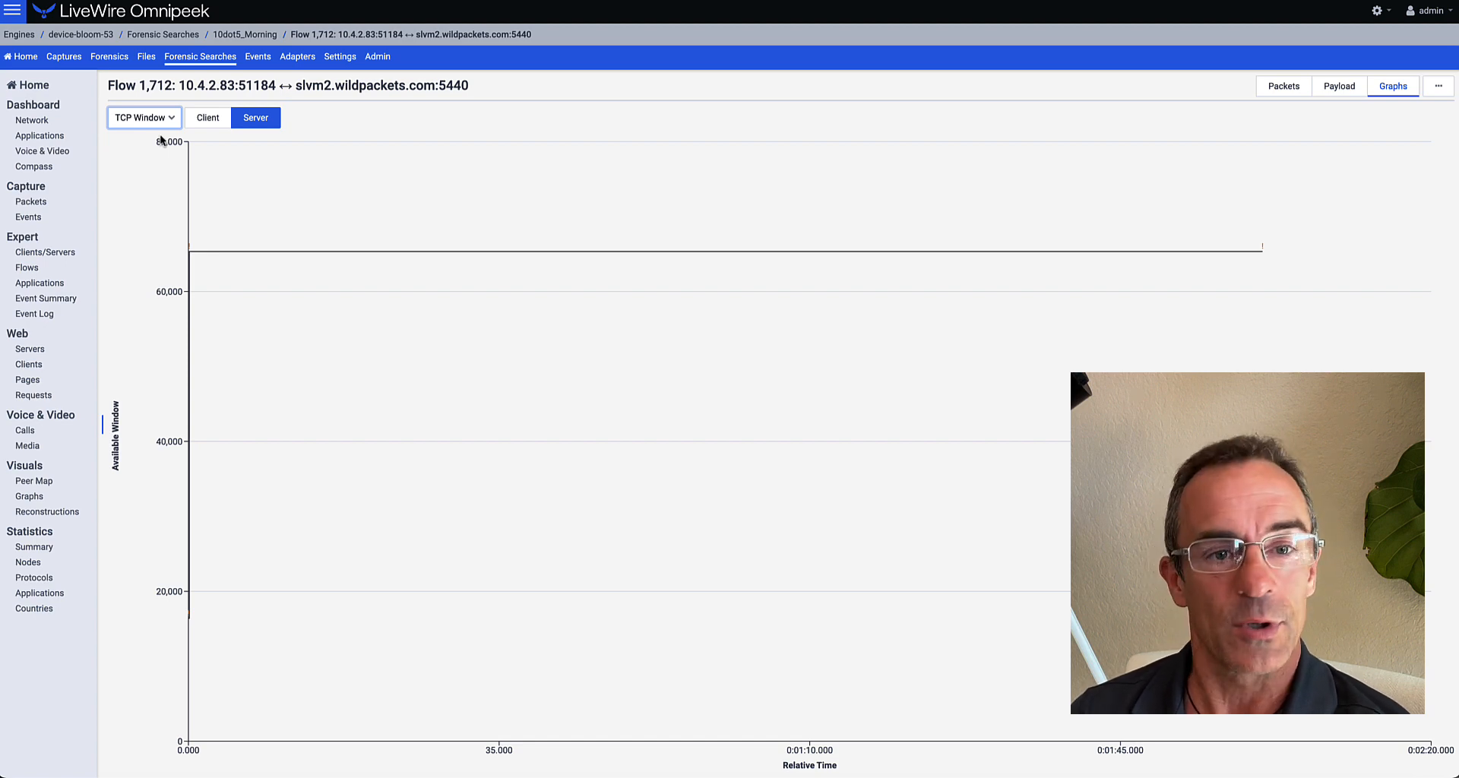
left_click(169, 118)
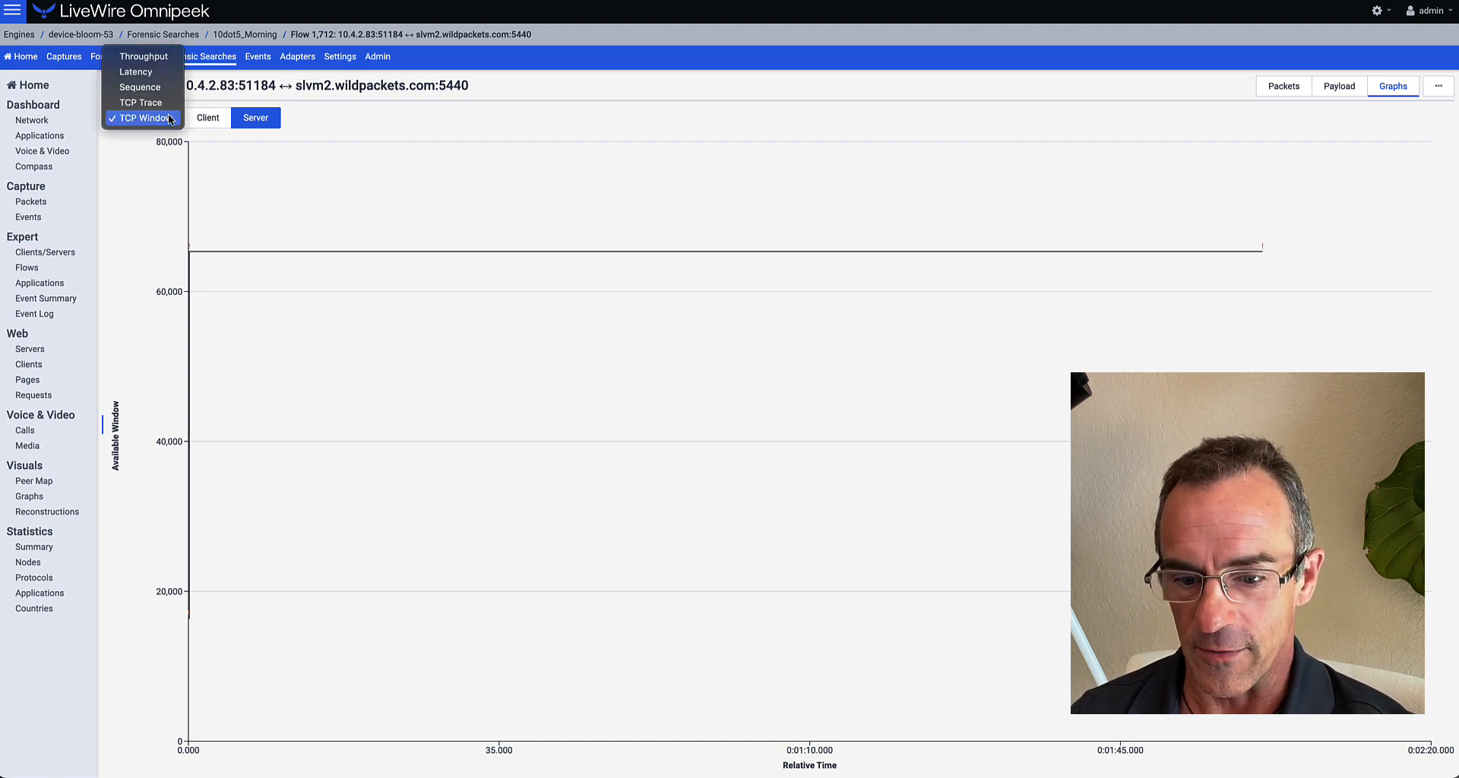
Show absolute Seq/Ack numbers in flow 1712's packet list and return to the expert flows
left_click(1284, 86)
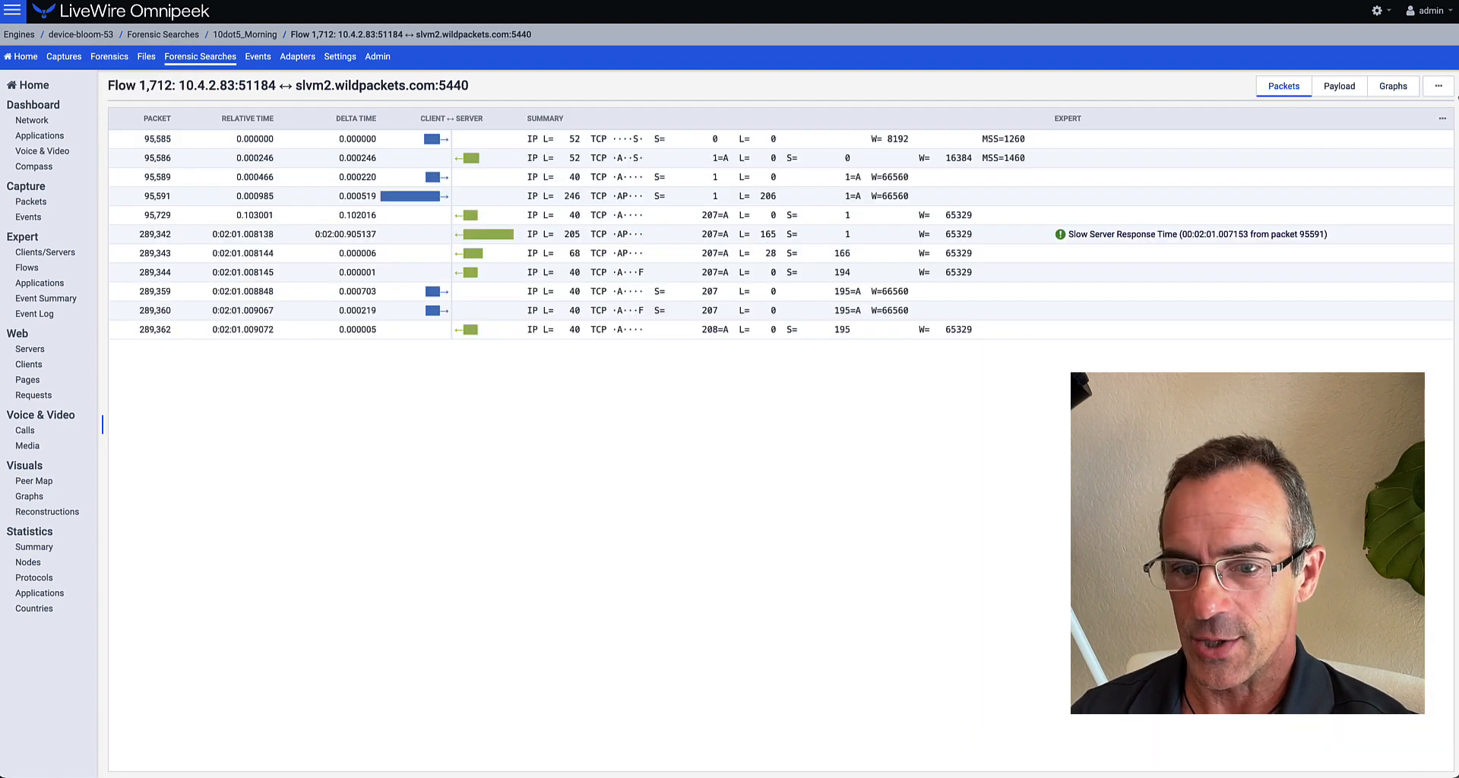
left_click(1441, 89)
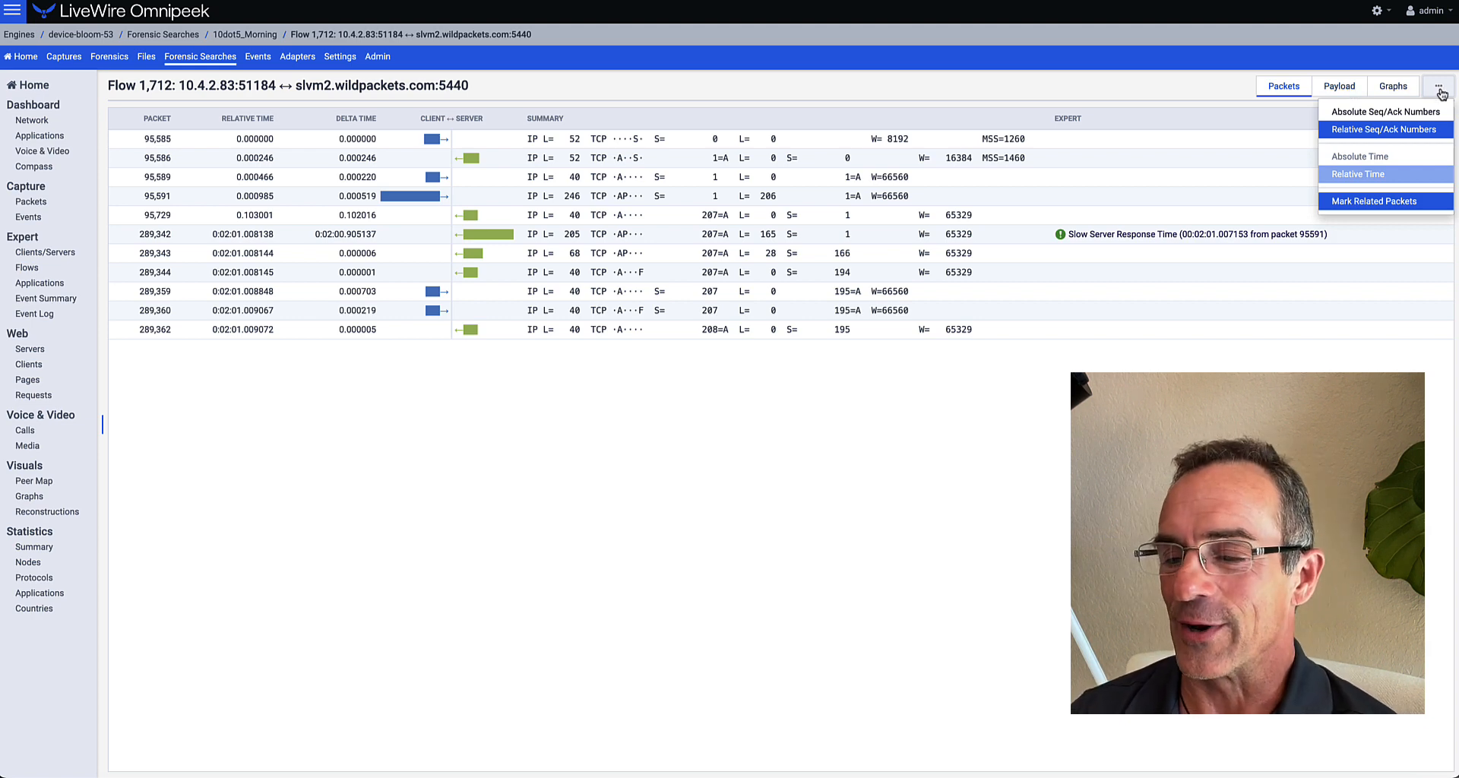
left_click(1350, 113)
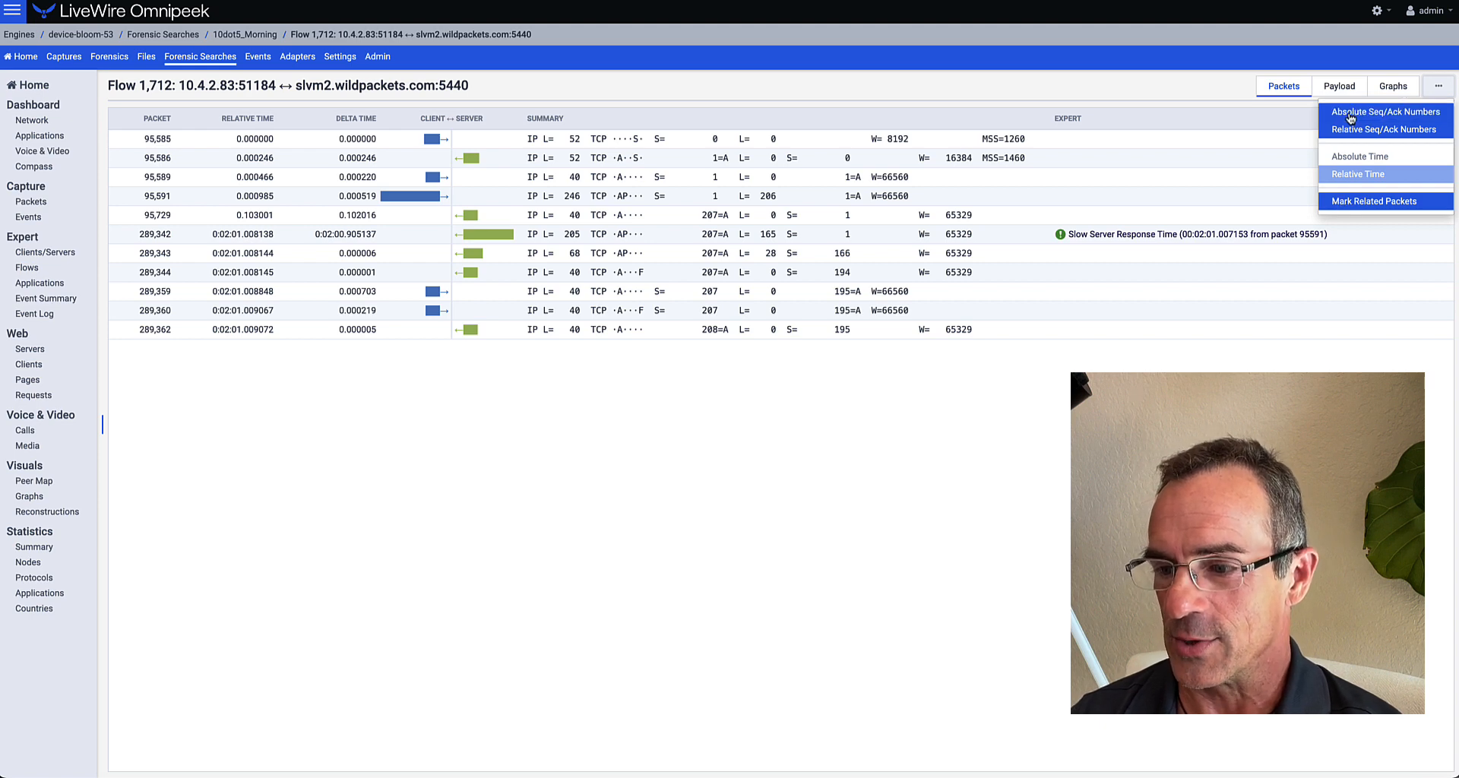
left_click(1427, 88)
left_click(1436, 91)
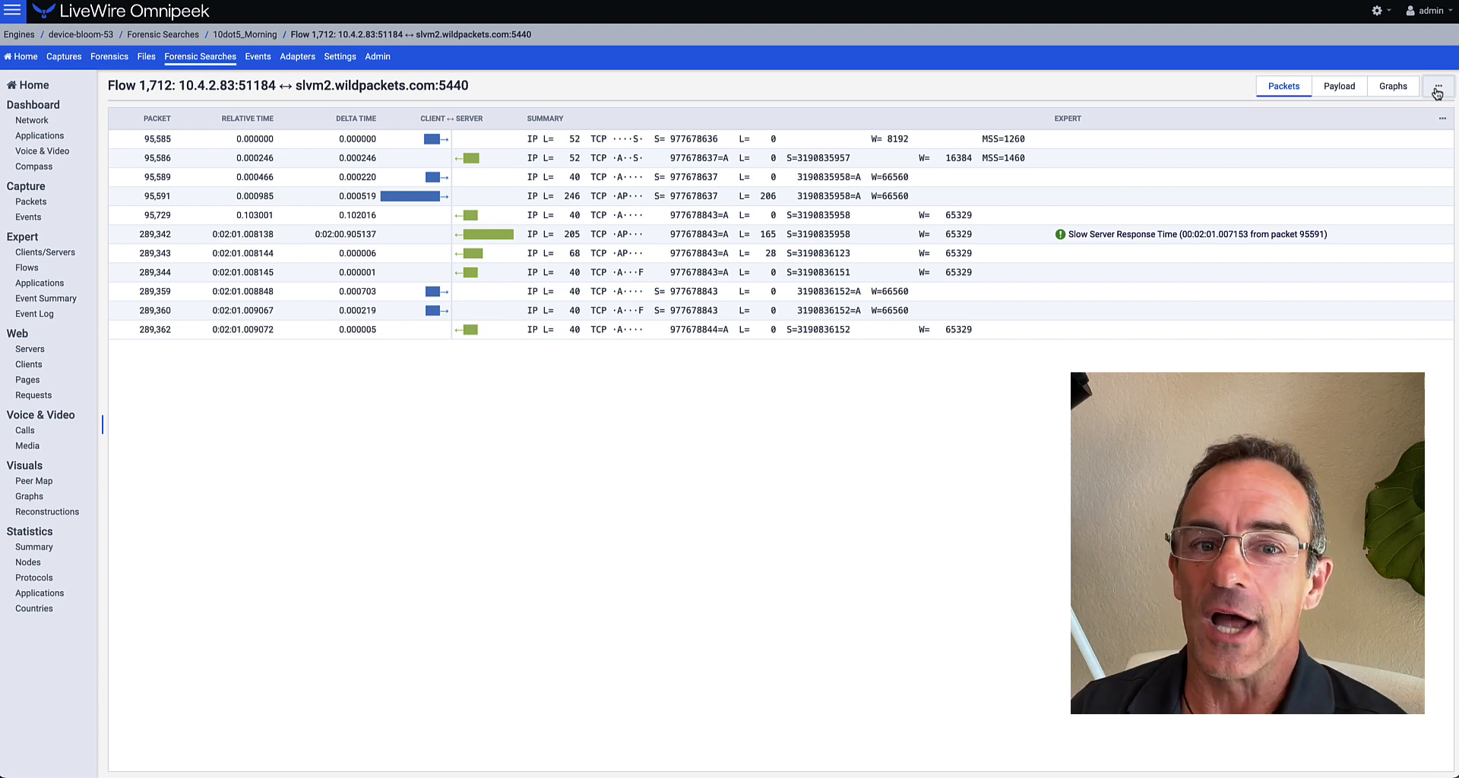
left_click(28, 268)
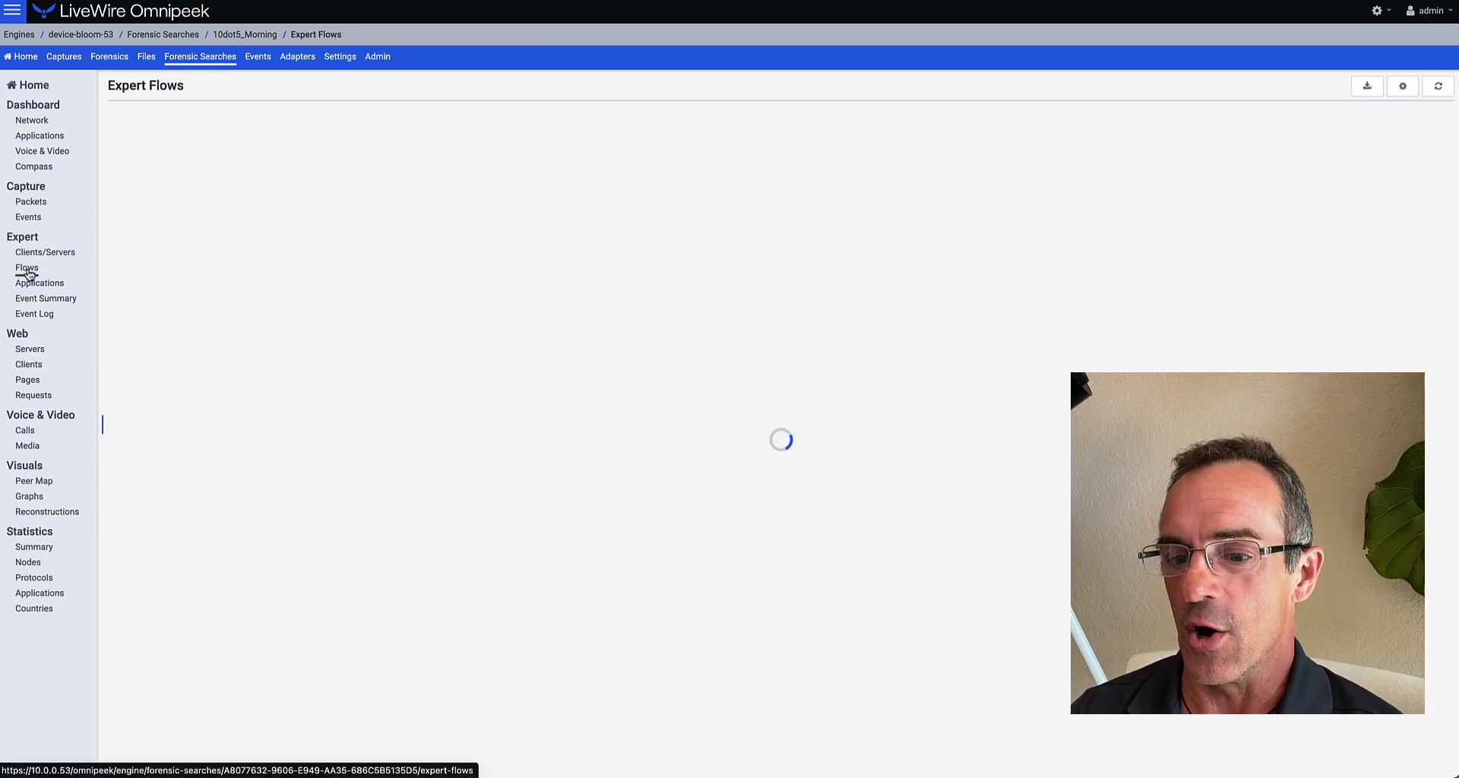